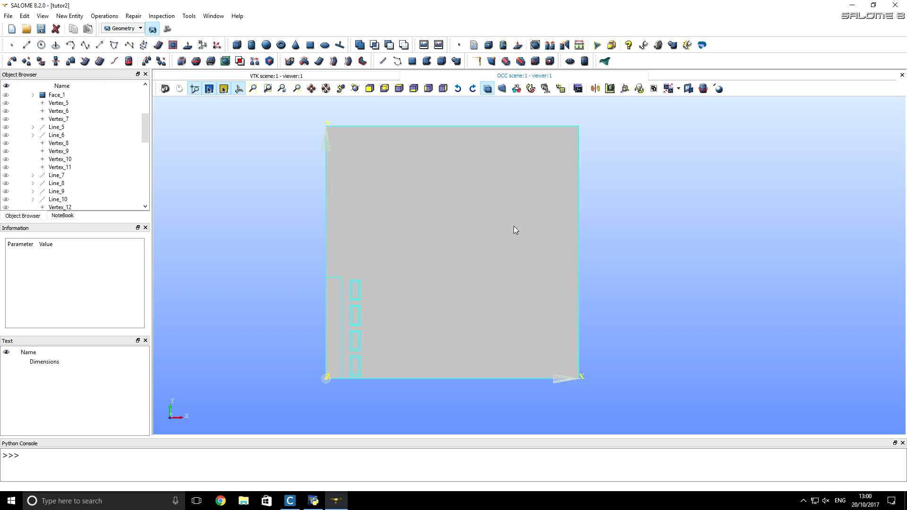
- Switch SALOME from the Geometry module to the Mesh module
click(138, 29)
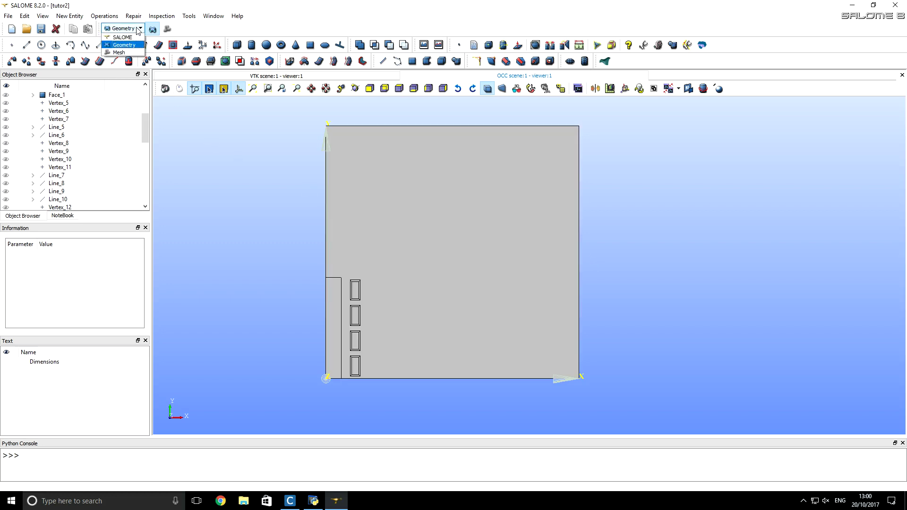
click(122, 52)
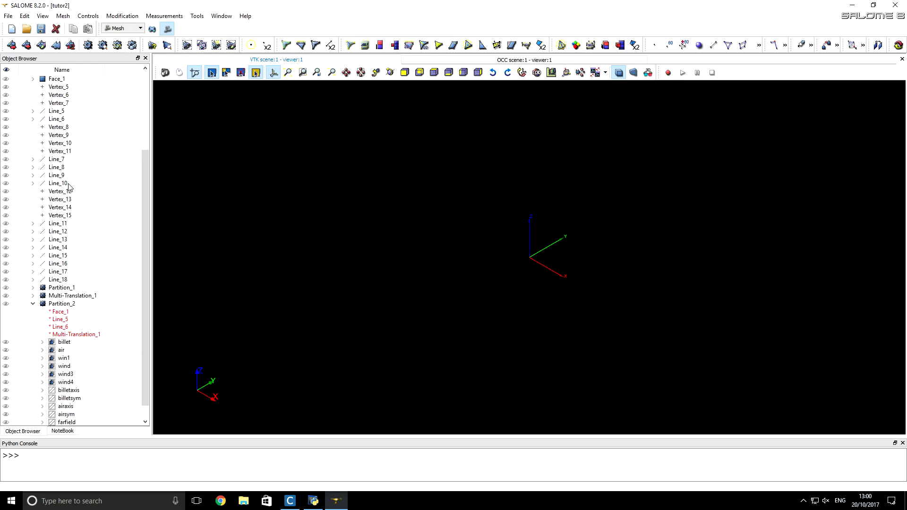
- Start a new mesh on Partition_2 using the NETGEN 1D-2D algorithm
click(52, 306)
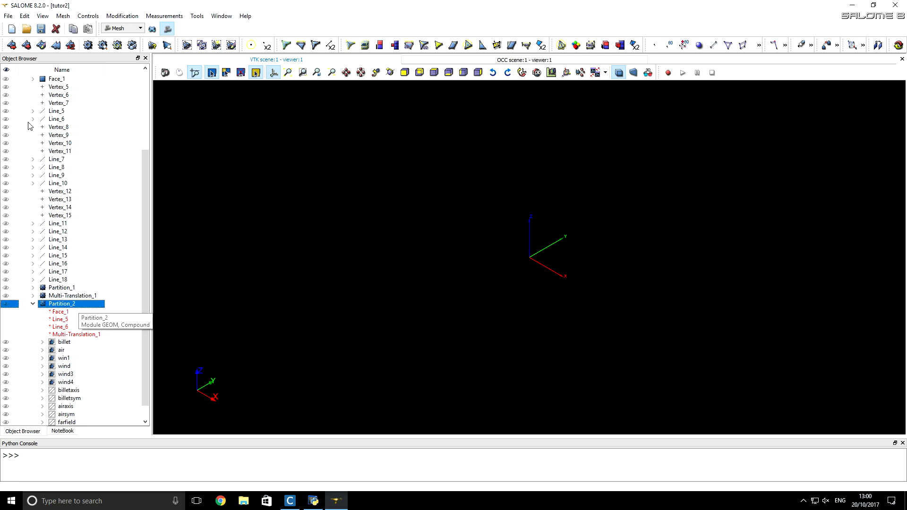
click(11, 46)
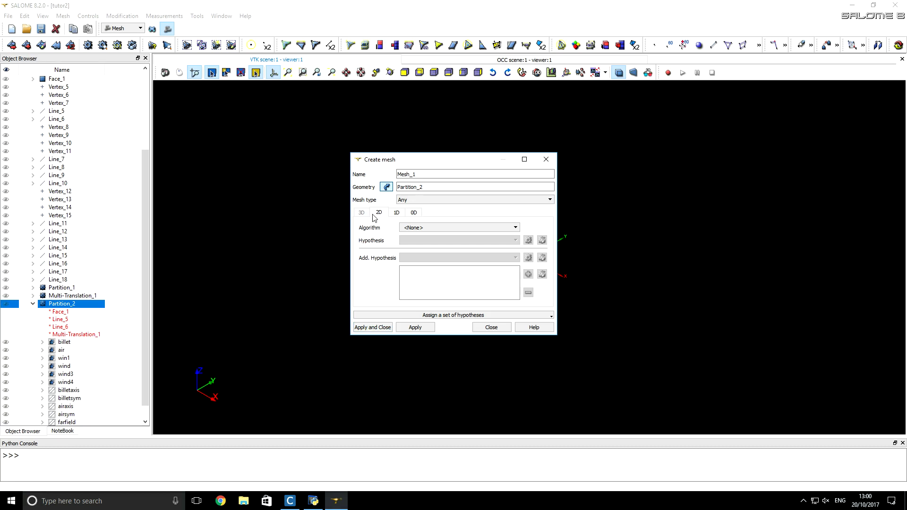
click(428, 229)
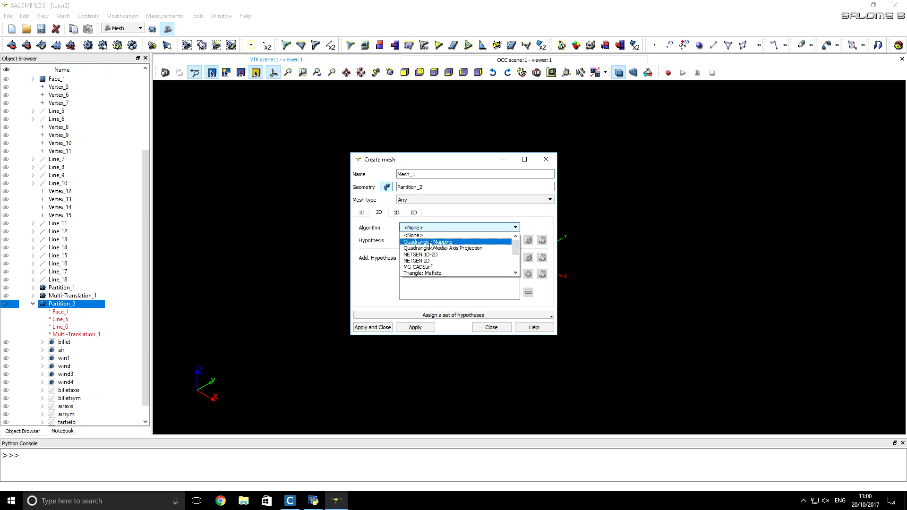
click(431, 256)
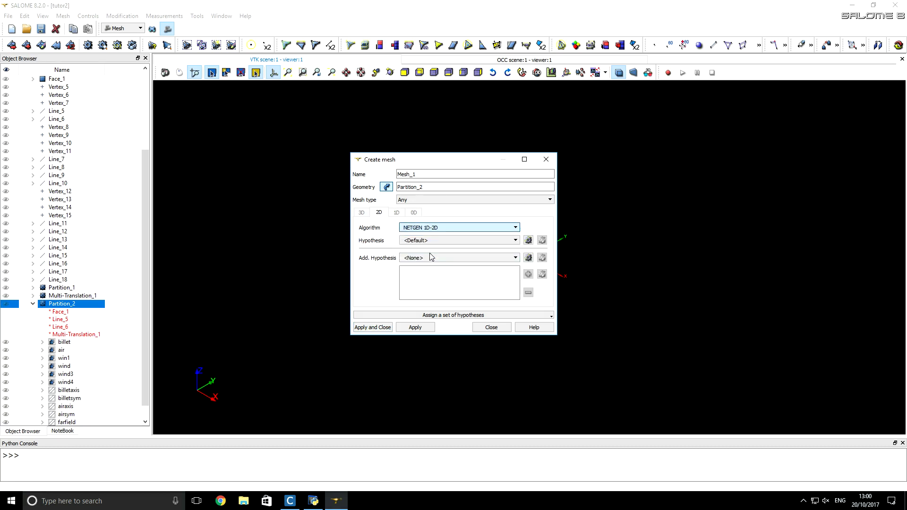
- Add a NETGEN 2D Parameters hypothesis with max size 50 and min size 0, creating Mesh_1
click(528, 240)
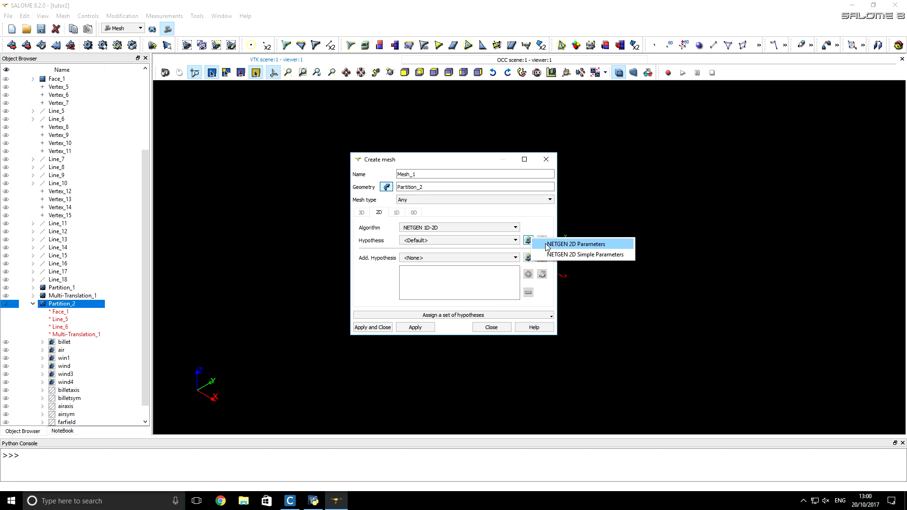
click(546, 244)
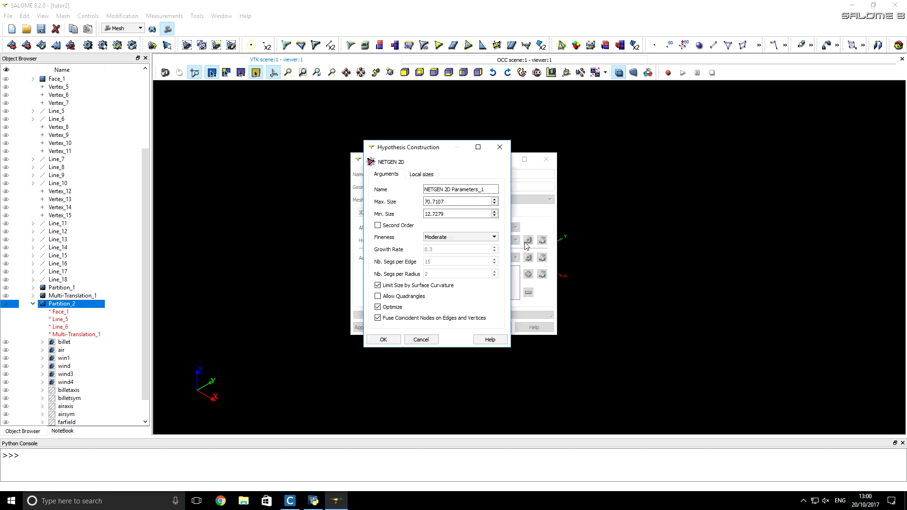
drag(433, 201, 451, 202)
double_click(451, 202)
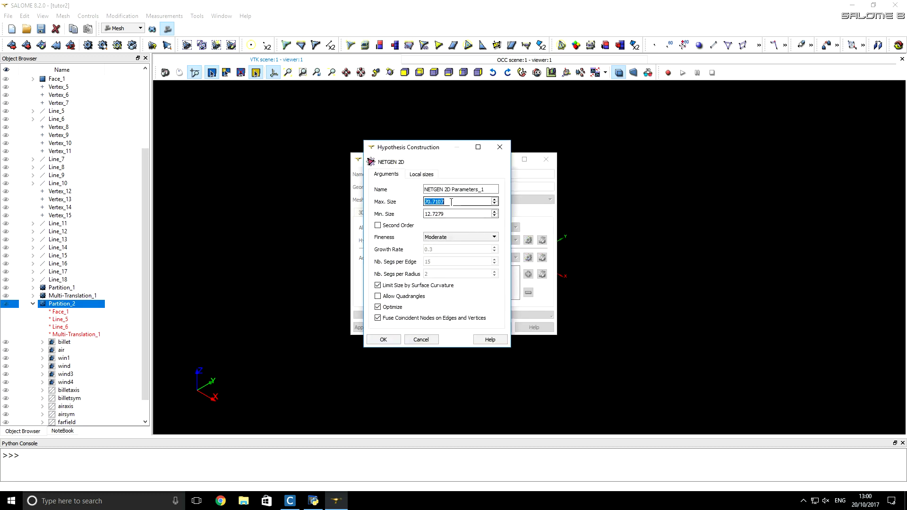
text(50)
triple_click(451, 214)
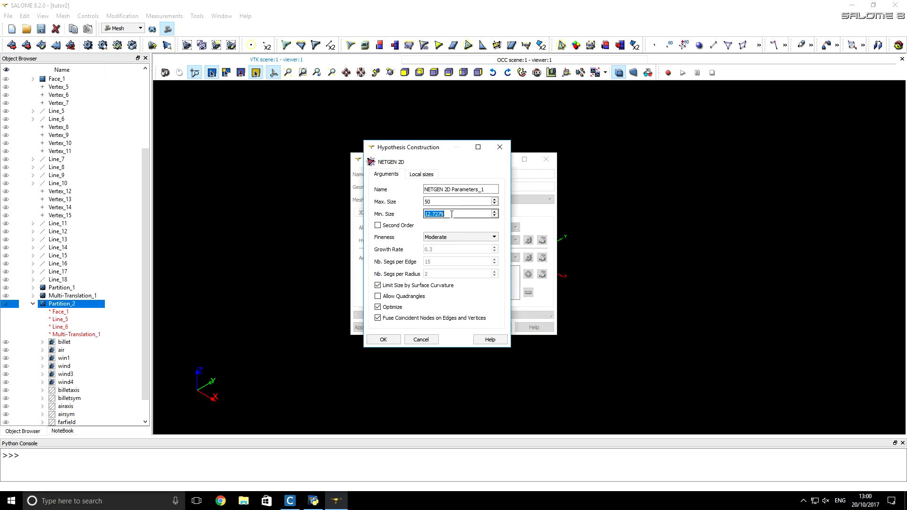
text(0)
click(383, 340)
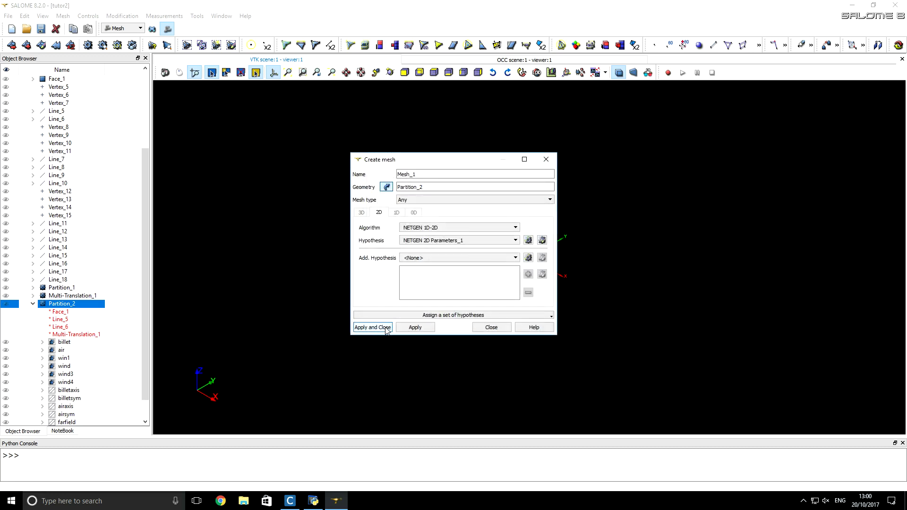
click(386, 327)
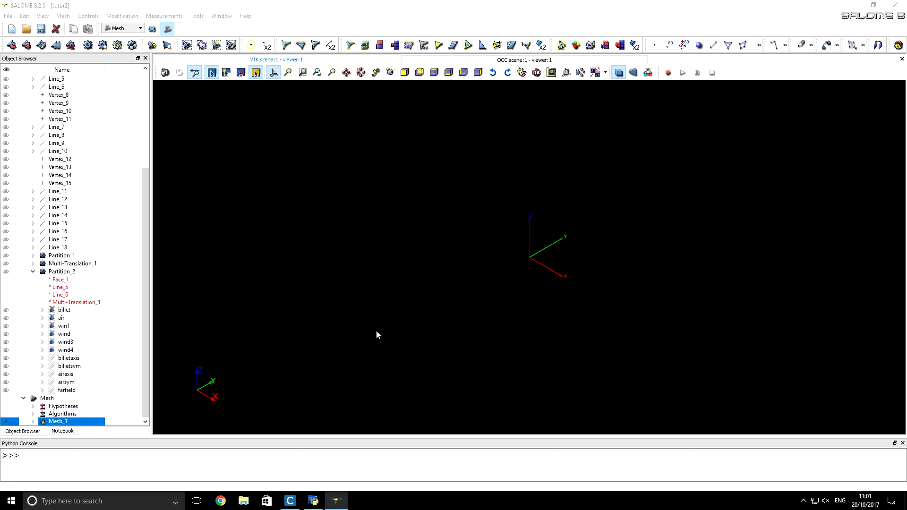
- Compute Mesh_1 and zoom into the XY front view of the triangle mesh
right_click(59, 422)
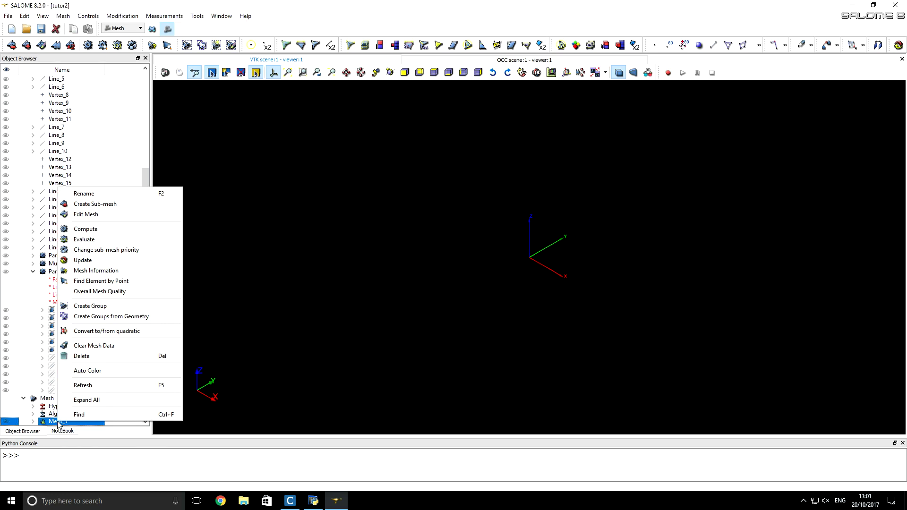
click(94, 230)
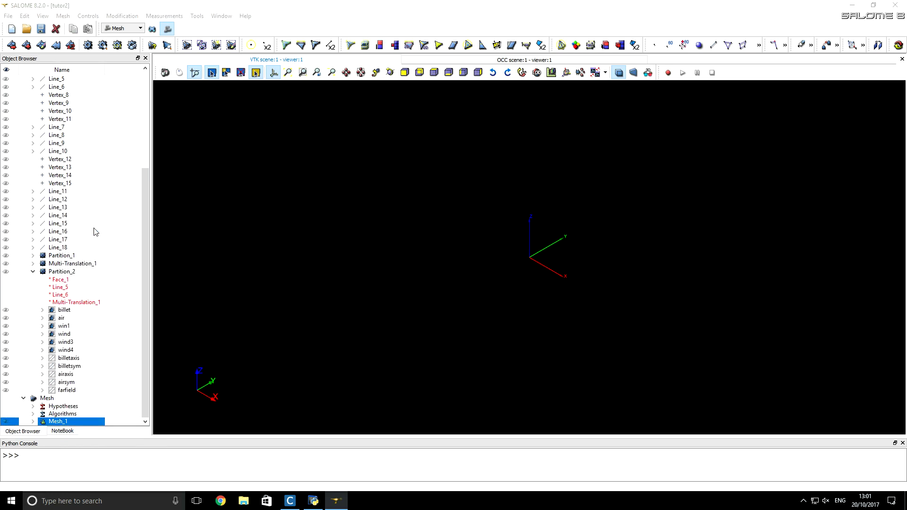
click(532, 376)
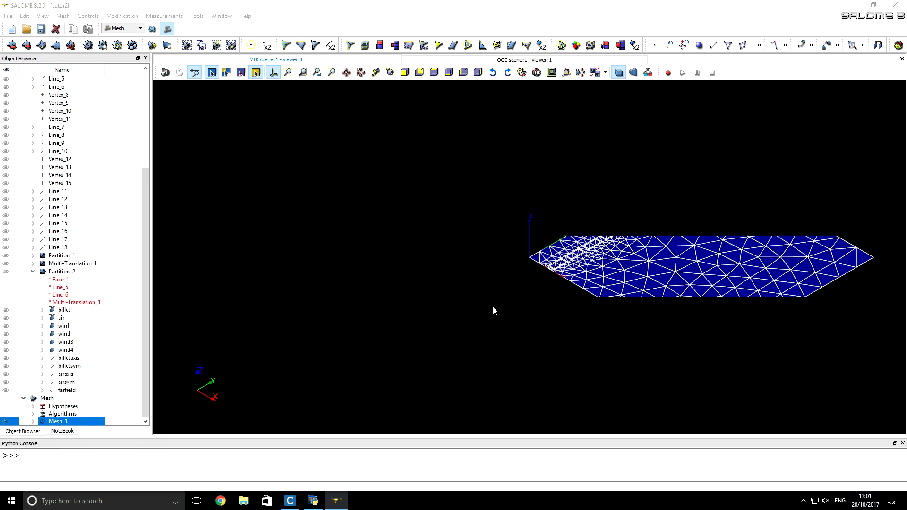
click(433, 72)
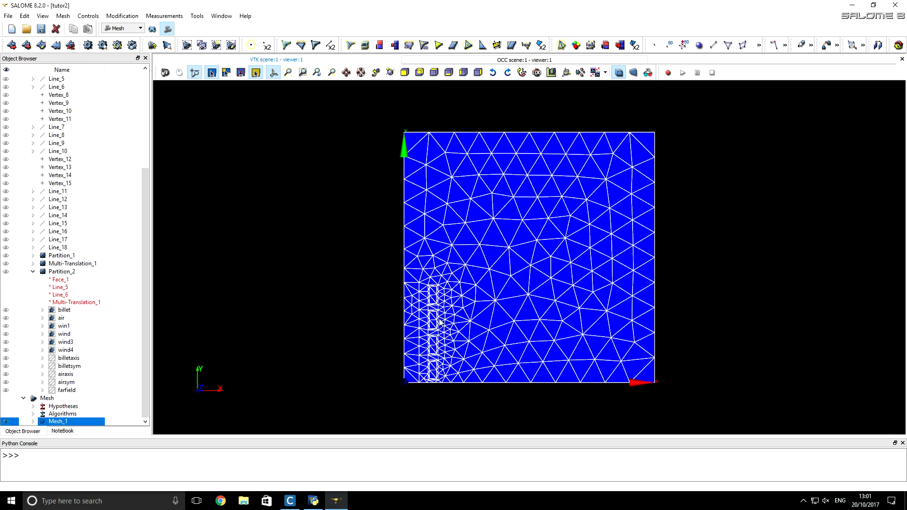
scroll(429, 386, up, 3)
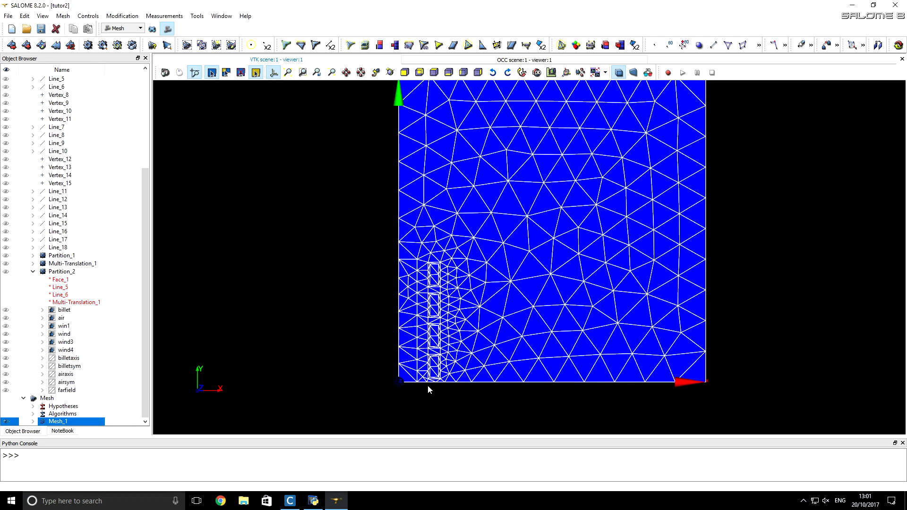
scroll(427, 384, up, 4)
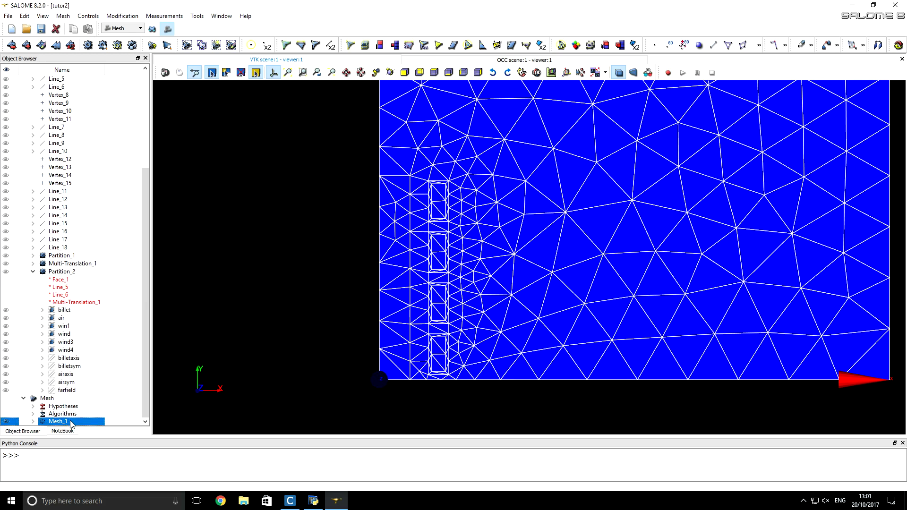
- Start a sub-mesh on billet with Quadrangle: Mapping as the 2D algorithm
click(27, 46)
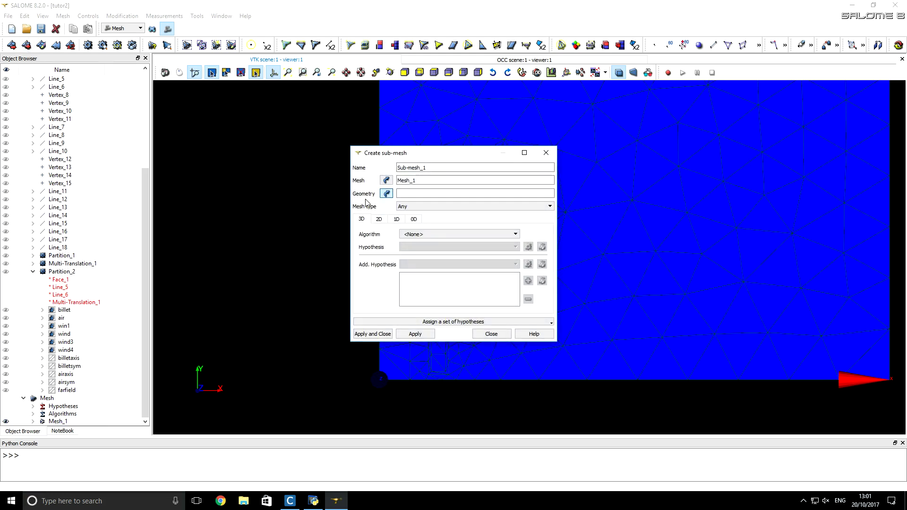
click(65, 311)
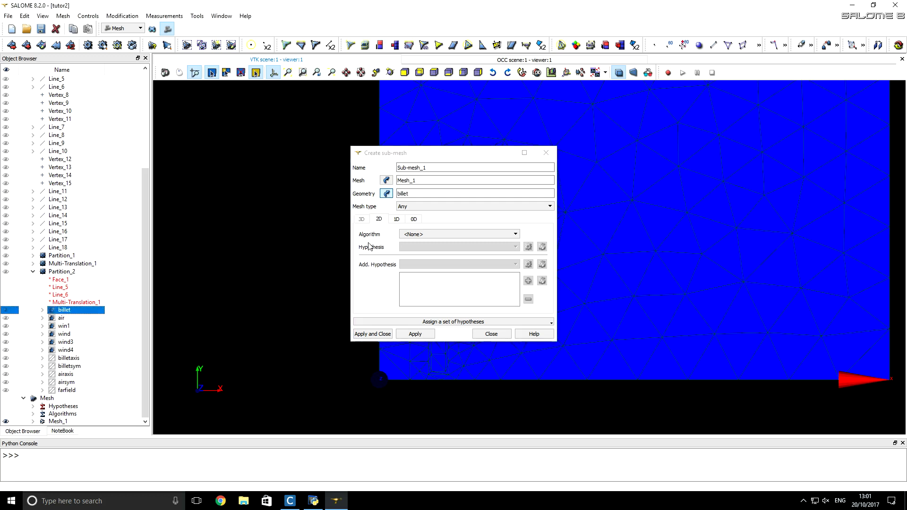
click(415, 235)
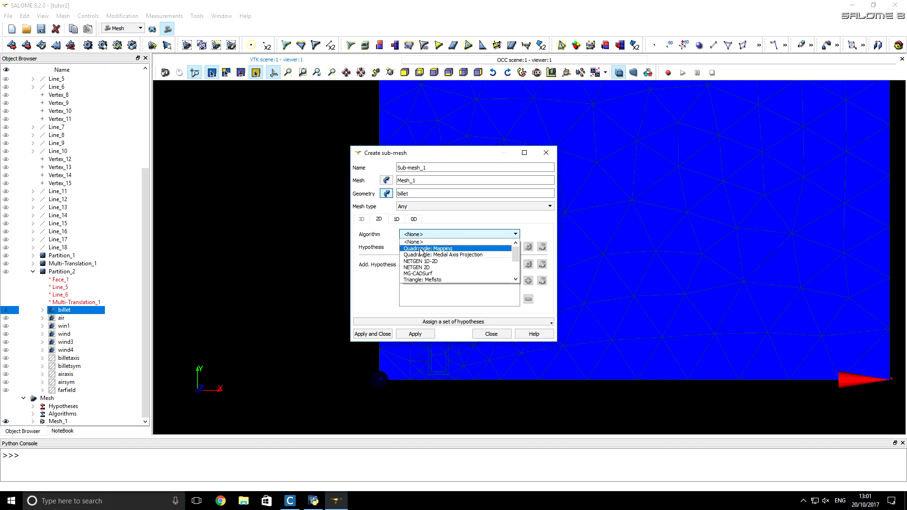
click(420, 249)
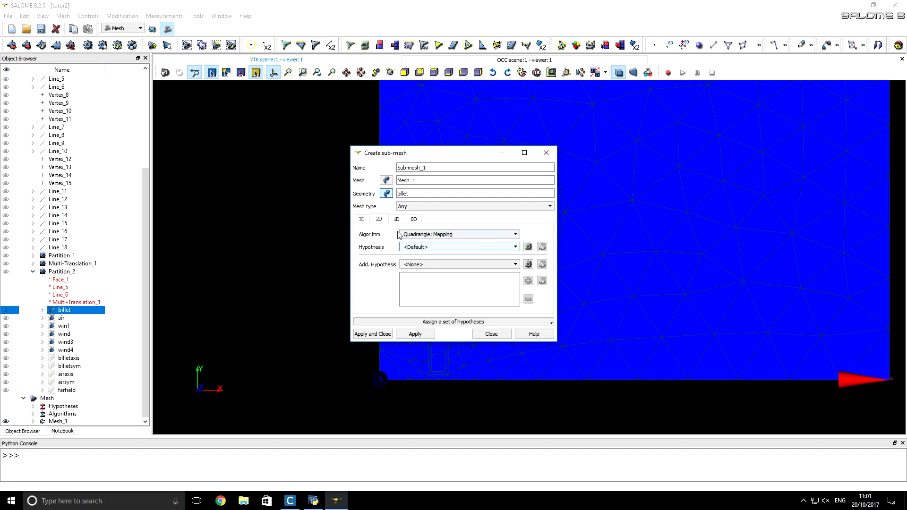
- Set the billet's 1D algorithm to Wire Discretisation with an Automatic Length hypothesis, fineness 1
click(397, 219)
click(412, 234)
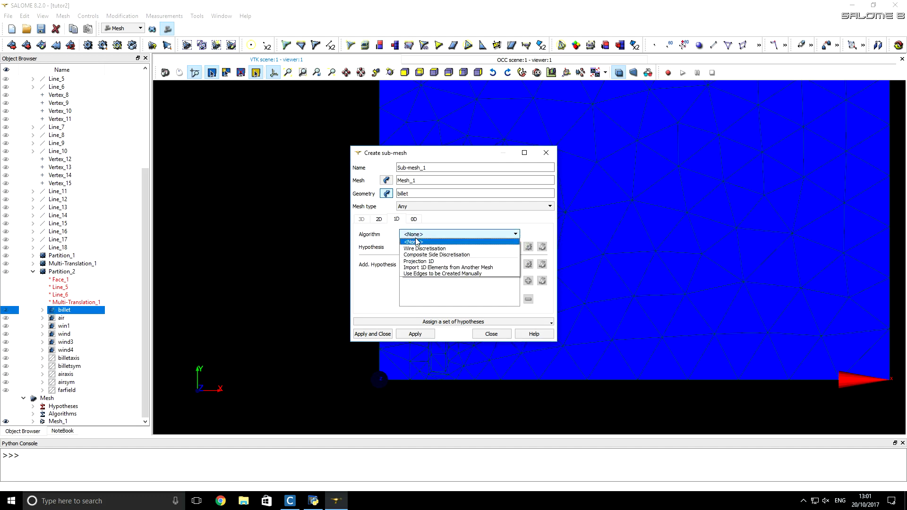
click(415, 249)
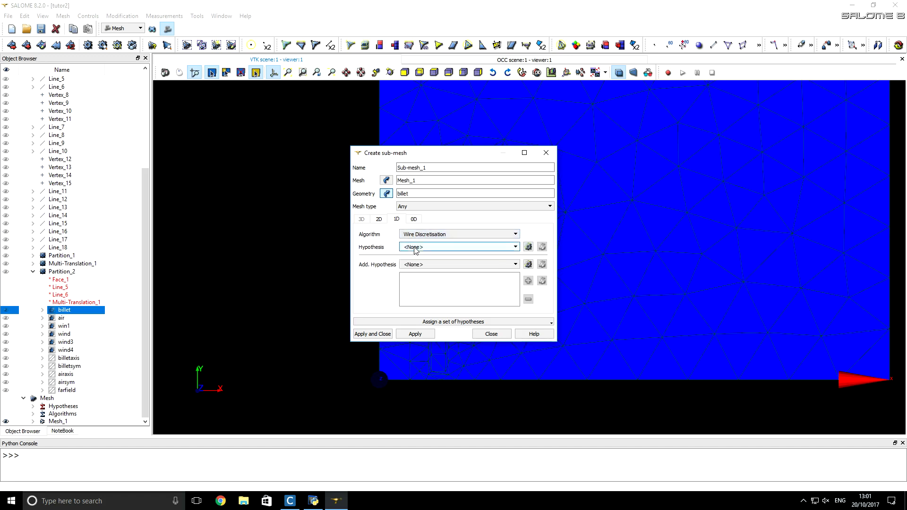
click(529, 246)
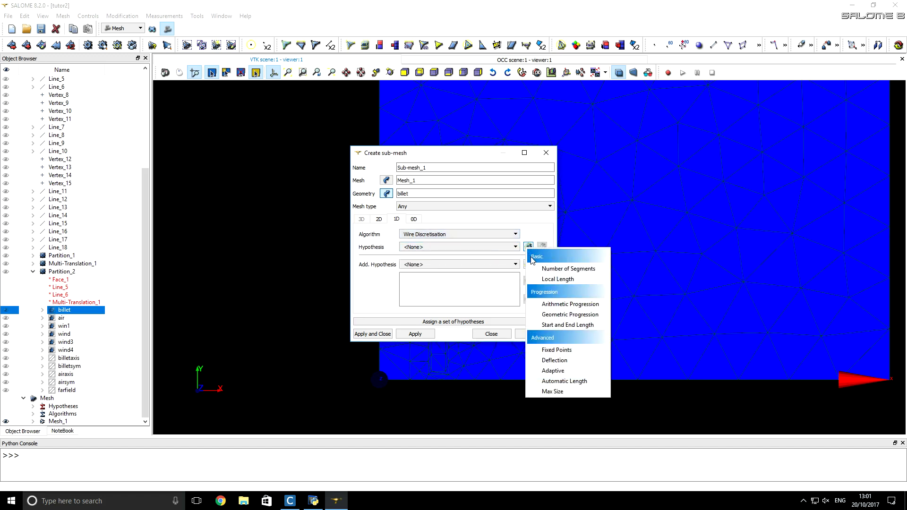
click(566, 382)
double_click(435, 259)
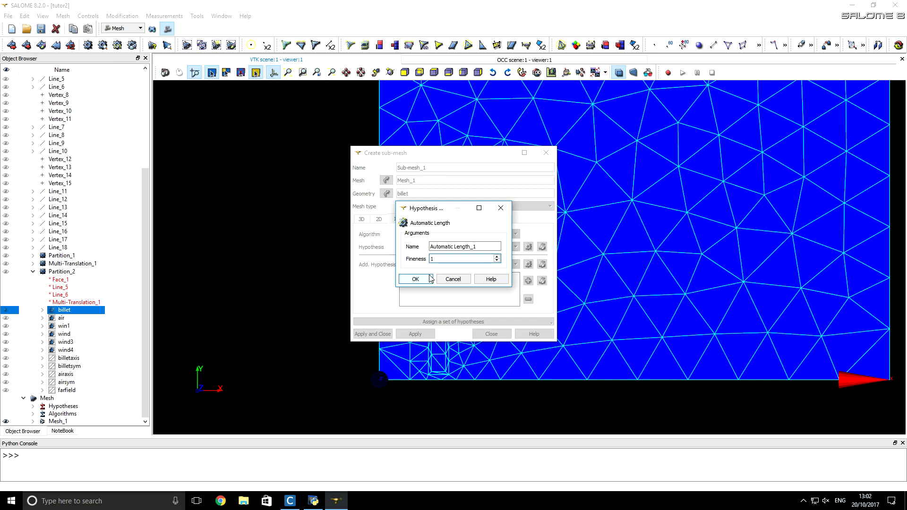
click(430, 278)
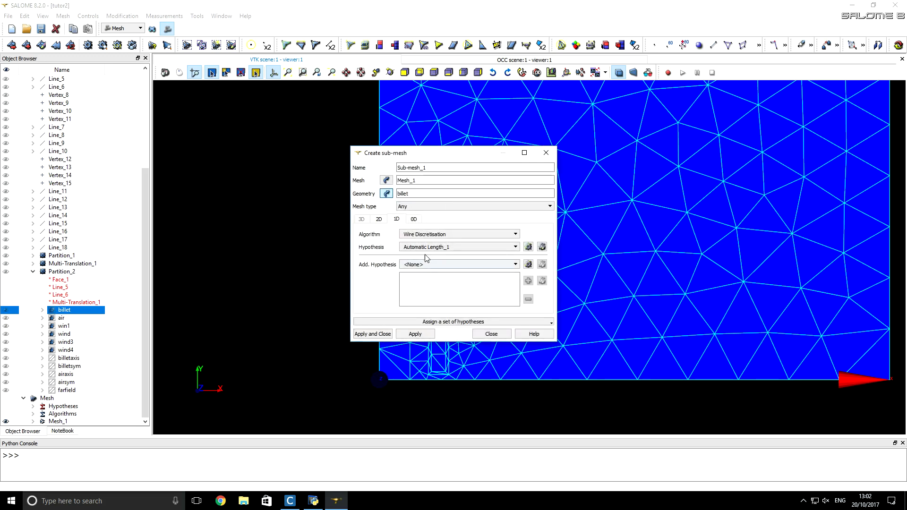
- Give the billet sub-mesh Segments around Vertex with a 0.25 Length Near Vertex hypothesis, creating Sub-mesh_1
click(412, 220)
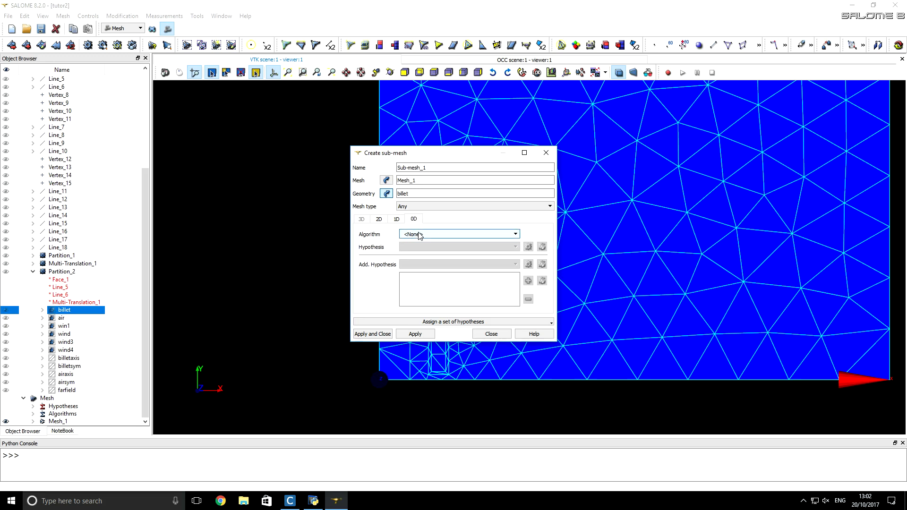
click(420, 235)
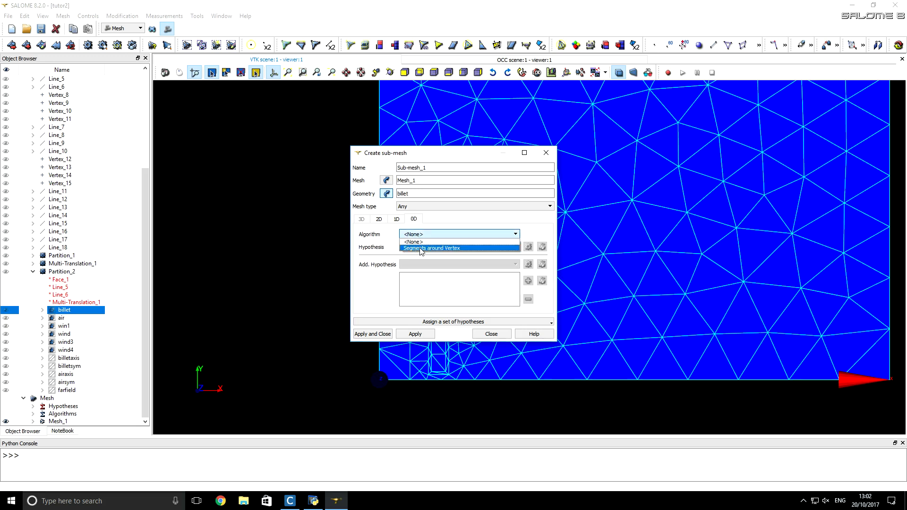
click(421, 248)
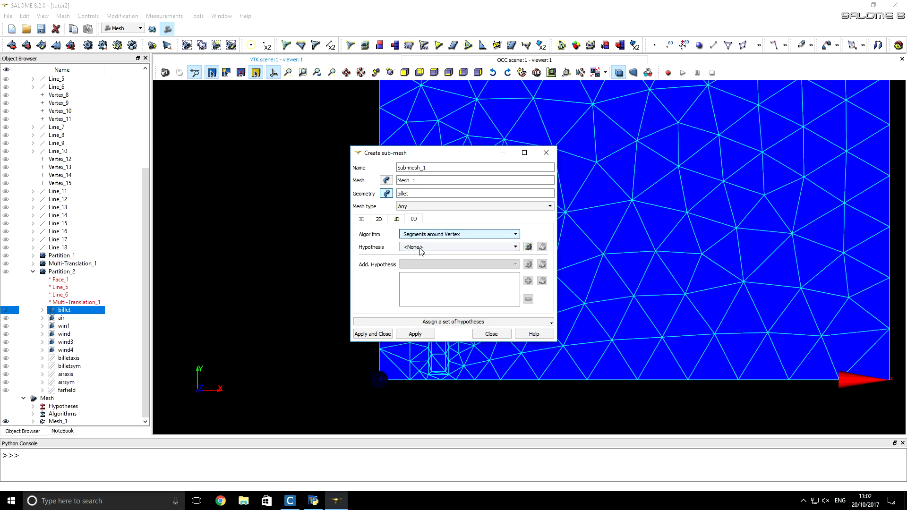
click(529, 247)
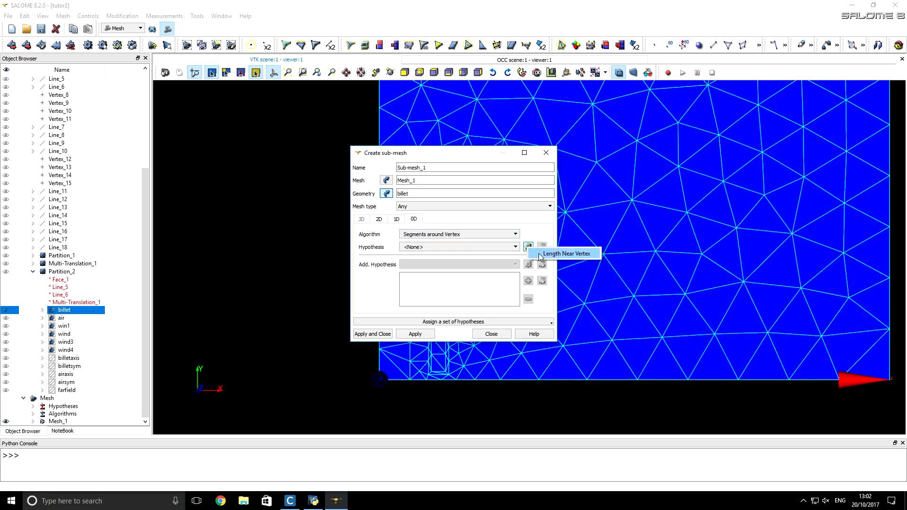
click(566, 254)
double_click(470, 257)
text(0)
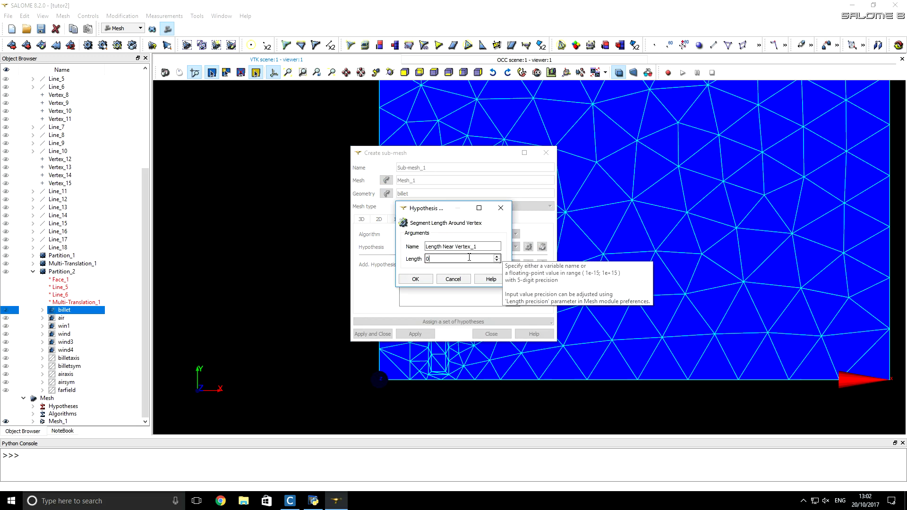
text(.25)
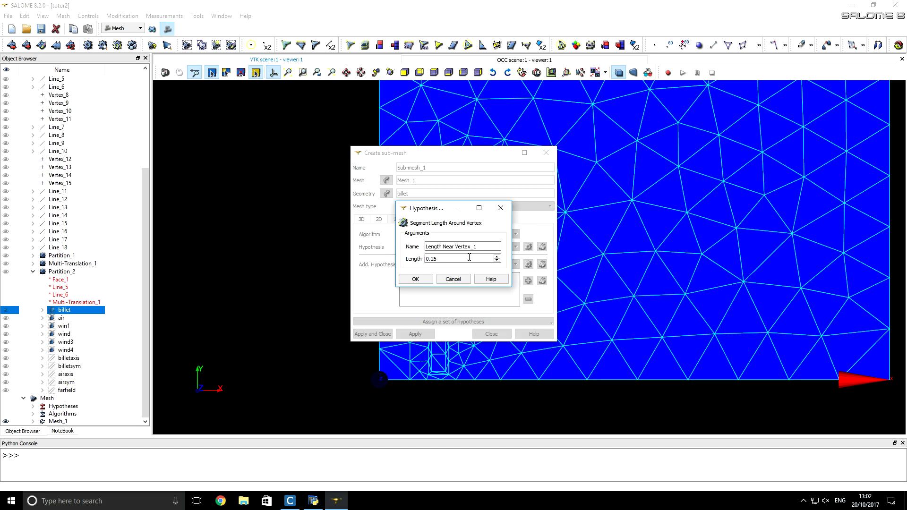
click(423, 279)
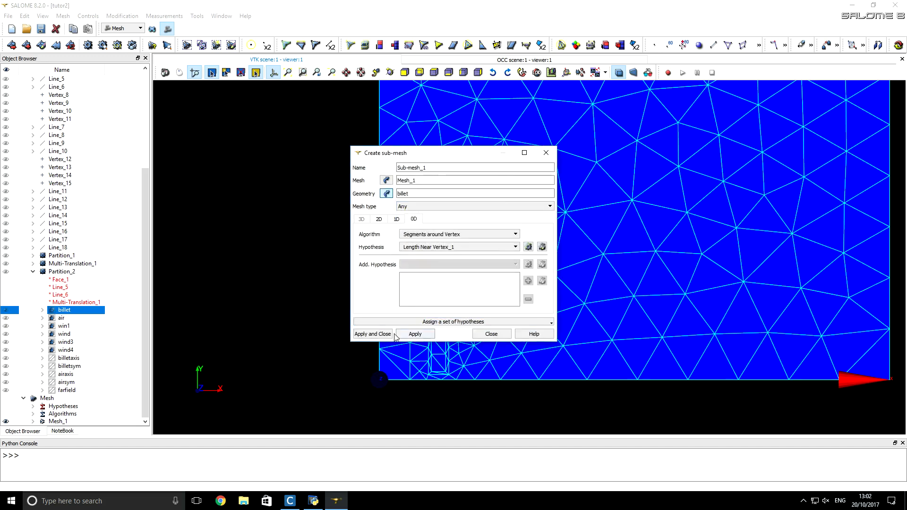
click(373, 334)
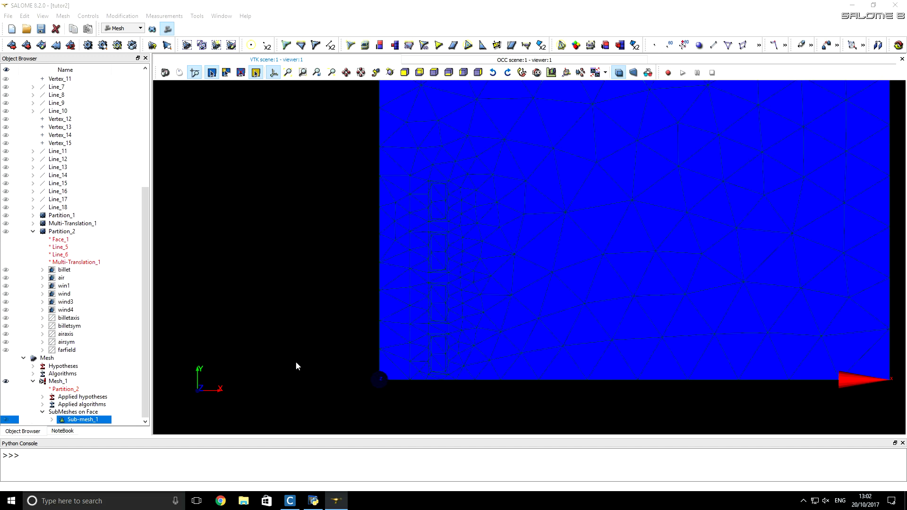
- Compute Sub-mesh_1 and zoom in to inspect the dense quadrangle mesh on the billet
right_click(92, 420)
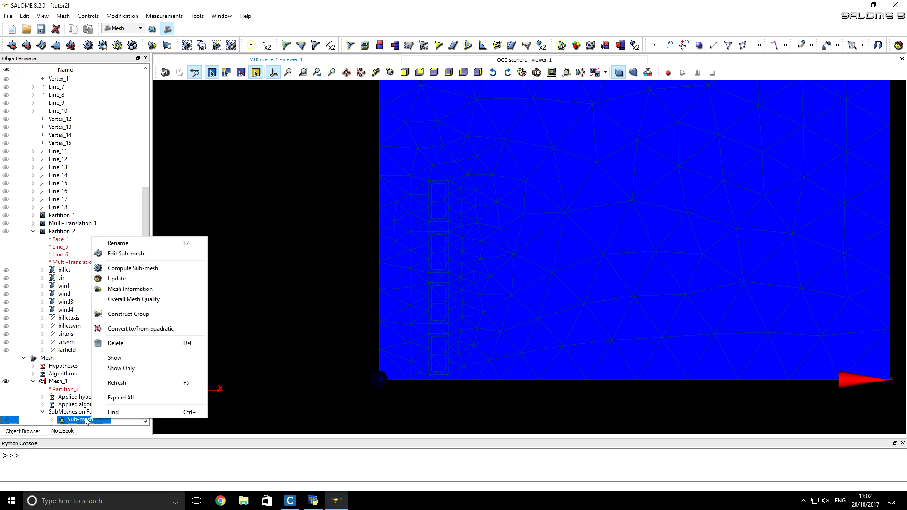
click(125, 269)
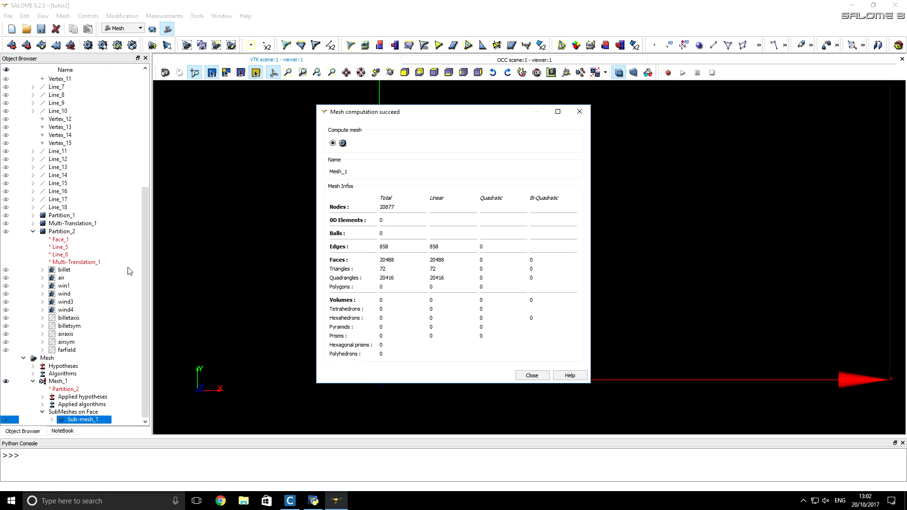
click(531, 376)
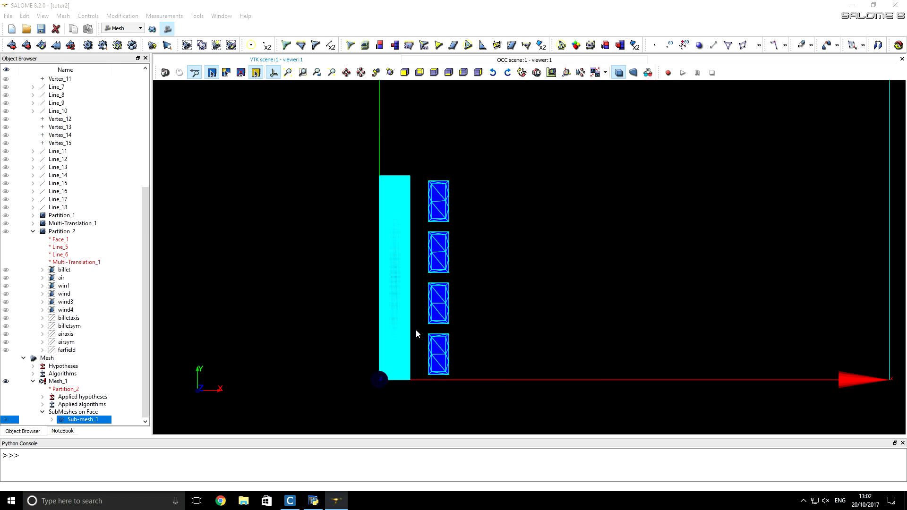
scroll(407, 327, up, 10)
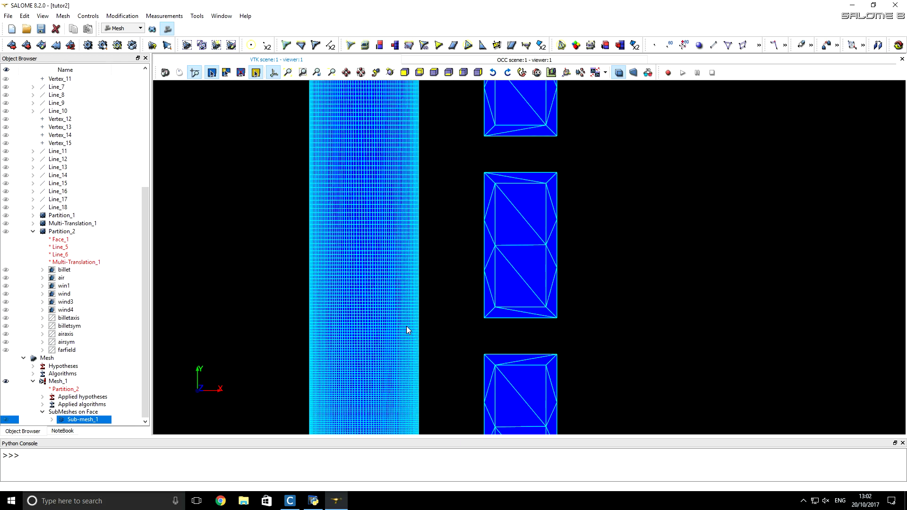
scroll(406, 326, up, 8)
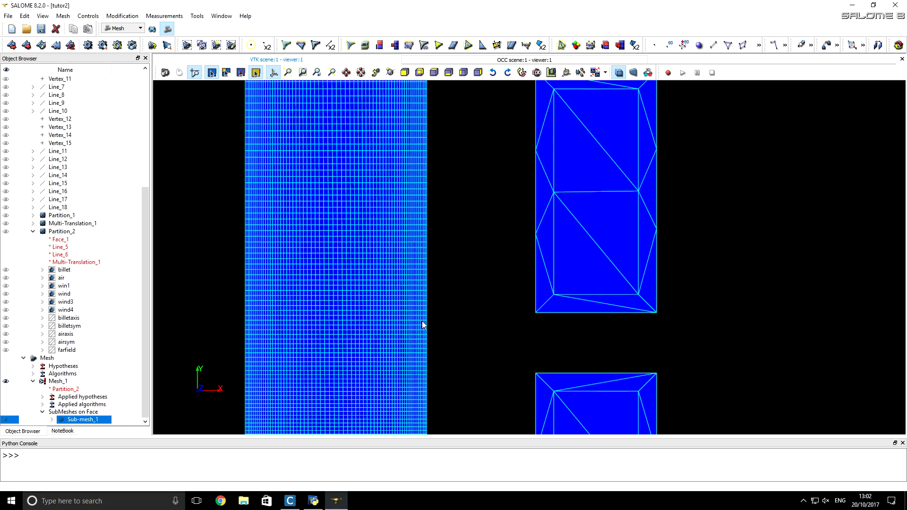
scroll(424, 339, down, 3)
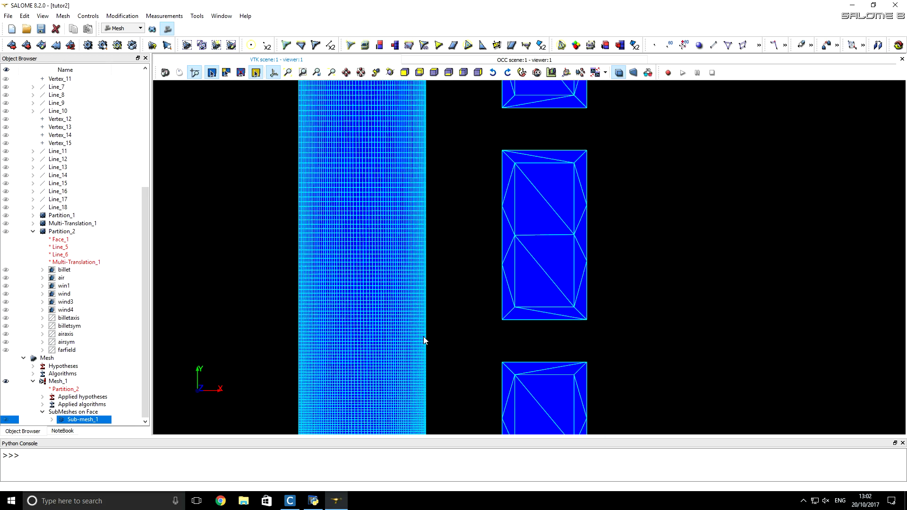
scroll(424, 337, down, 5)
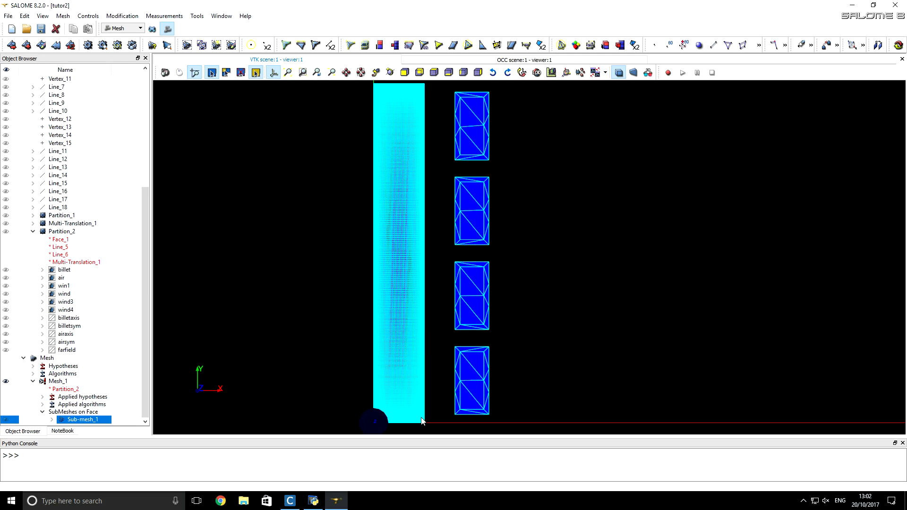
scroll(422, 420, up, 6)
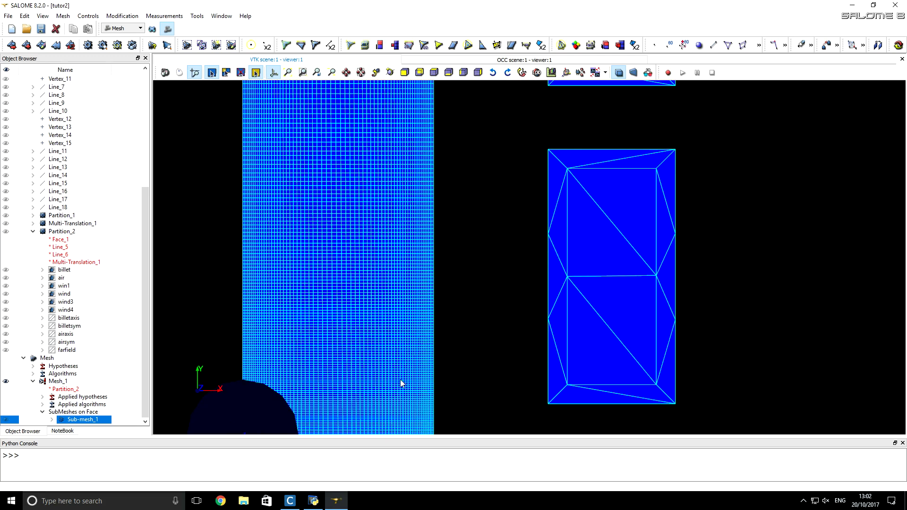
scroll(351, 246, down, 6)
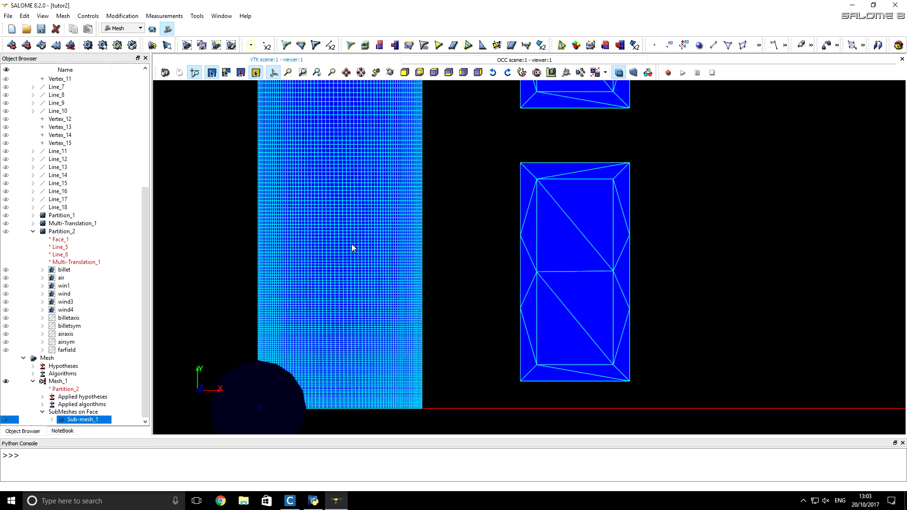
scroll(352, 246, down, 2)
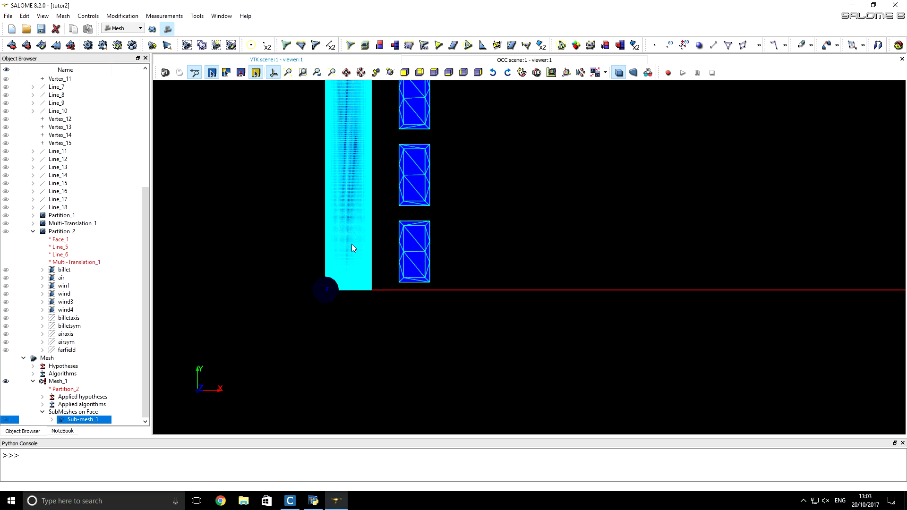
scroll(427, 239, up, 3)
scroll(427, 239, up, 2)
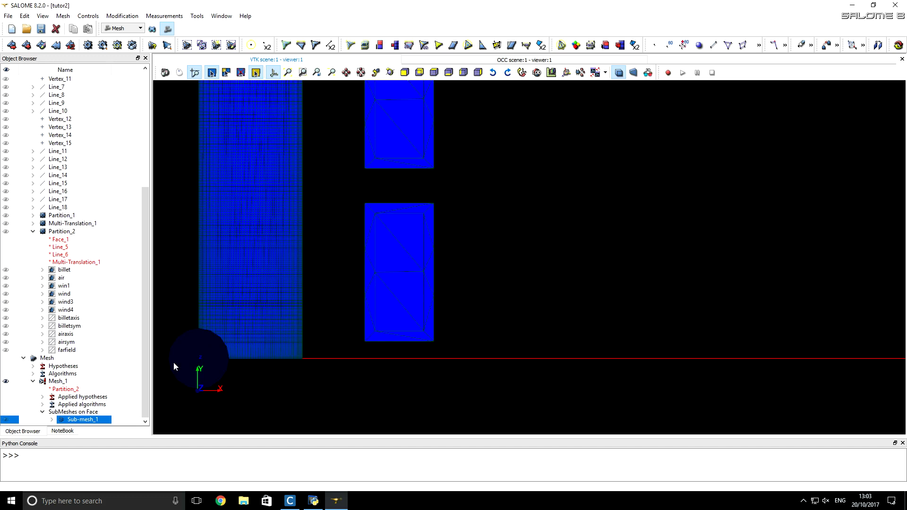
- Start a sub-mesh of Mesh_1 on win1 with Quadrangle: Mapping as the 2D algorithm
click(53, 382)
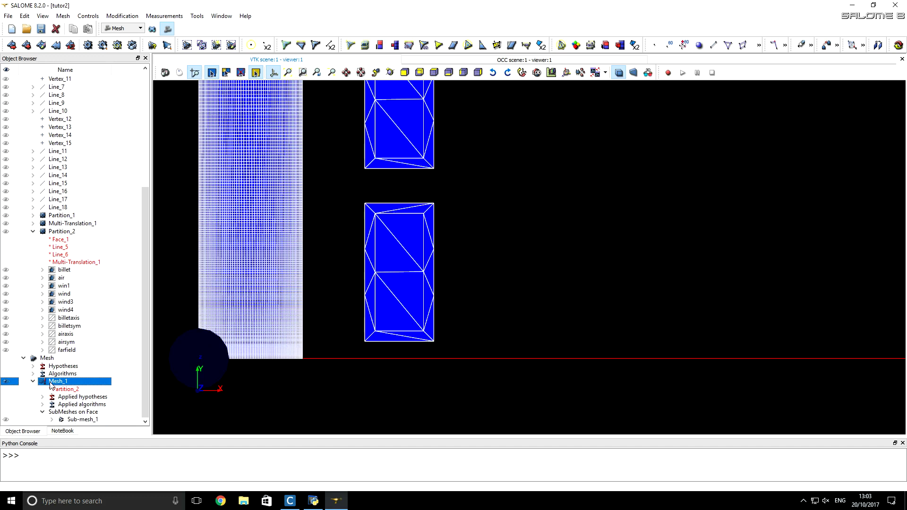
click(28, 44)
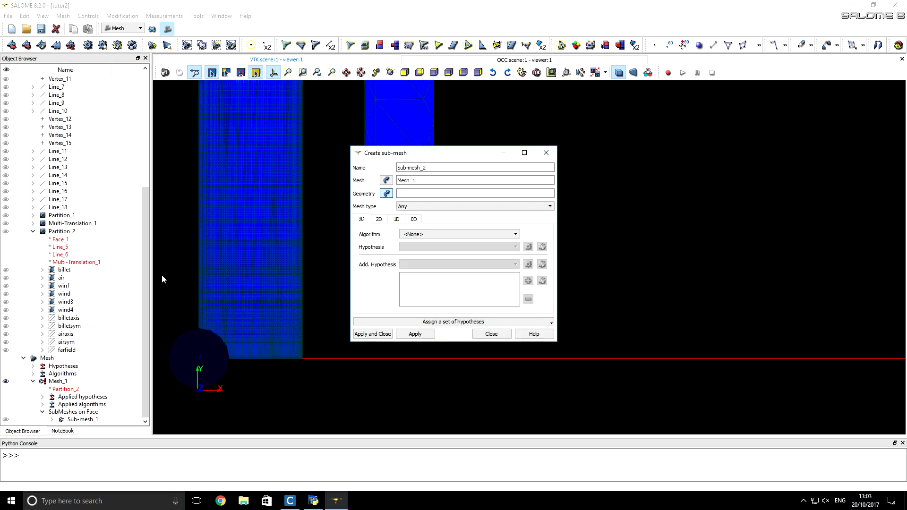
click(64, 286)
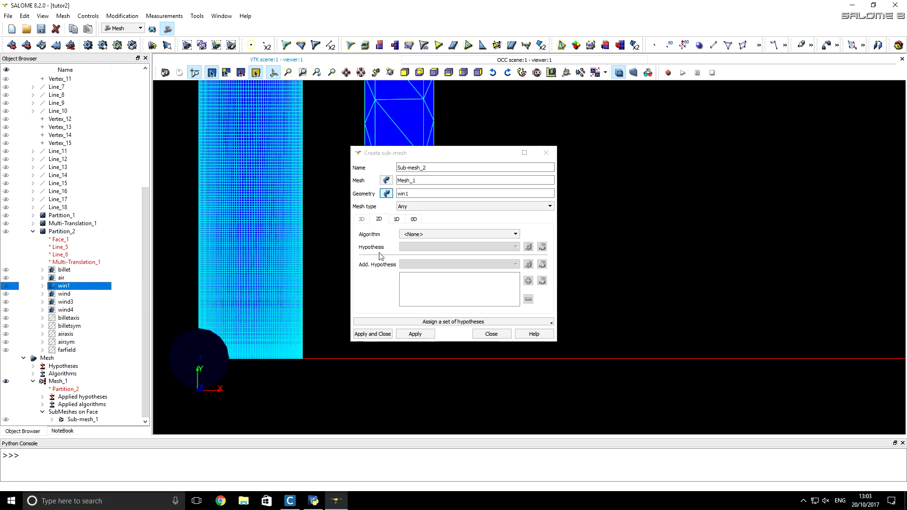
click(418, 234)
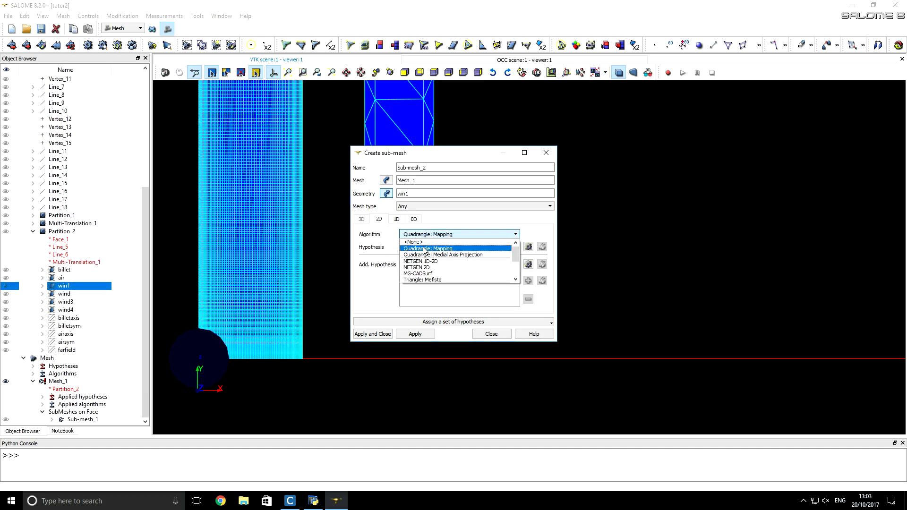
click(424, 249)
- Choose Wire Discretisation as the win1 sub-mesh's 1D algorithm
click(397, 219)
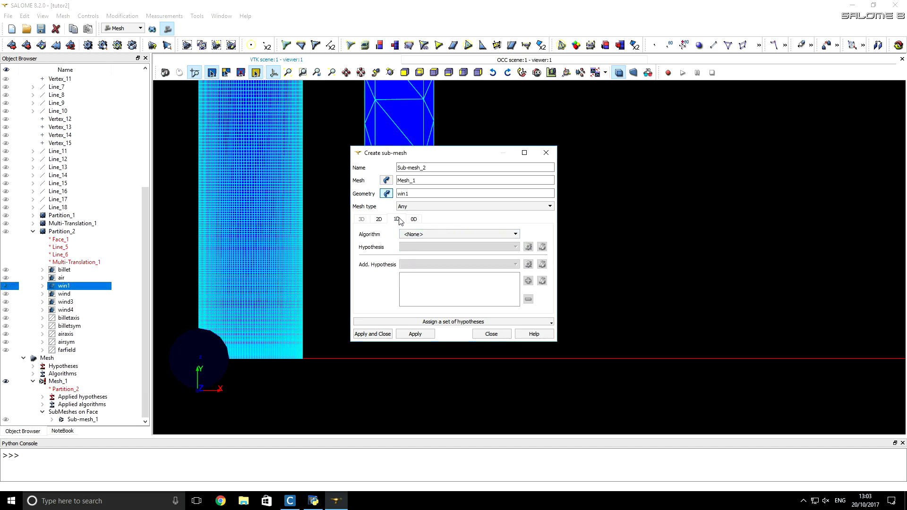
click(415, 235)
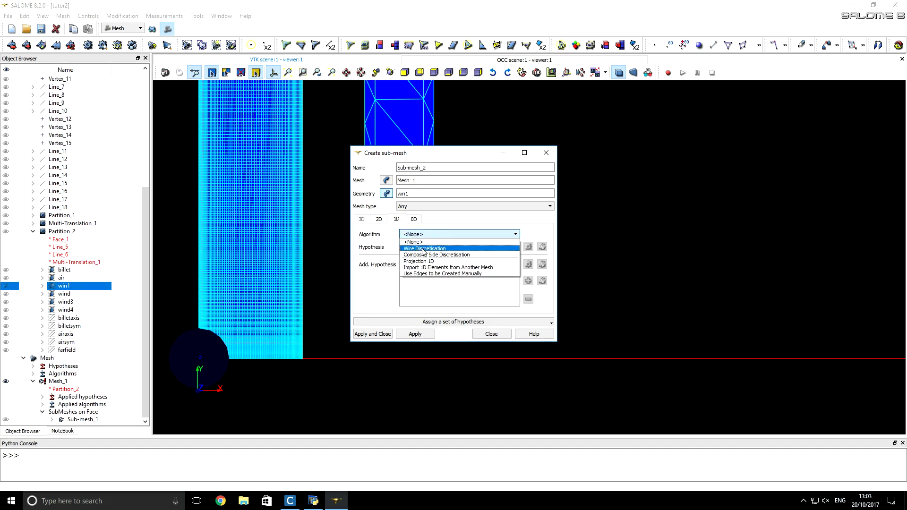
click(424, 249)
click(528, 247)
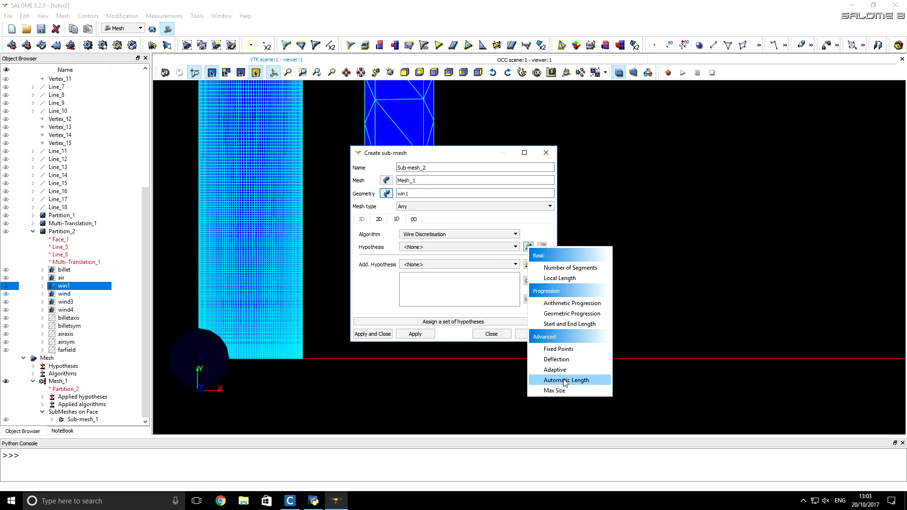
- Add an Automatic Length_2 hypothesis of fineness 1 to Sub-mesh_2's 1D settings
click(586, 382)
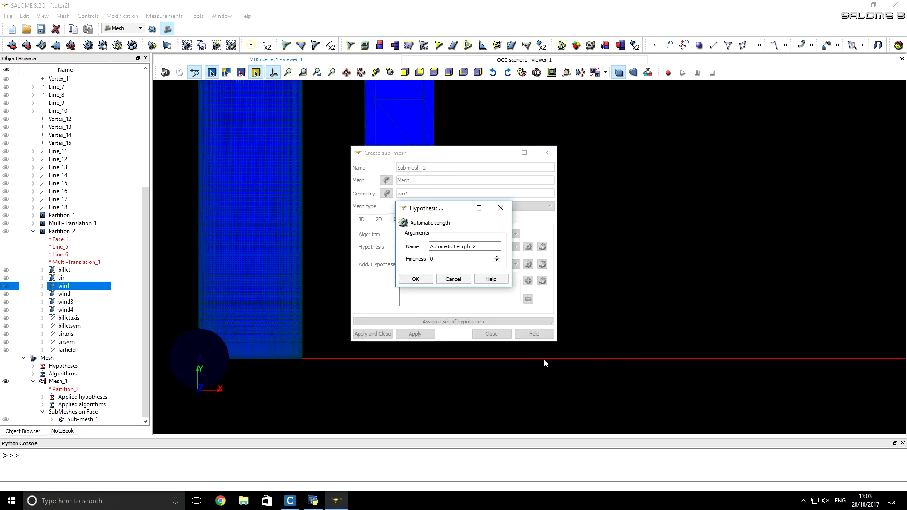
double_click(447, 259)
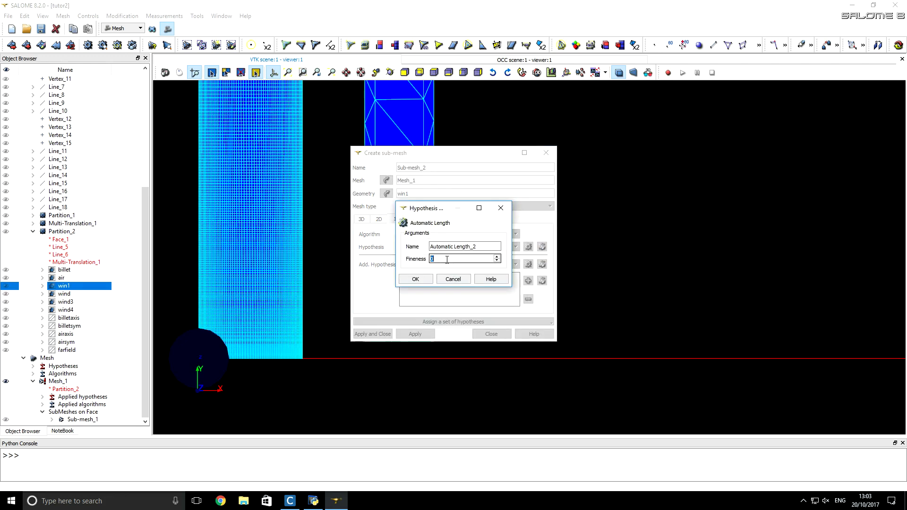
text(1)
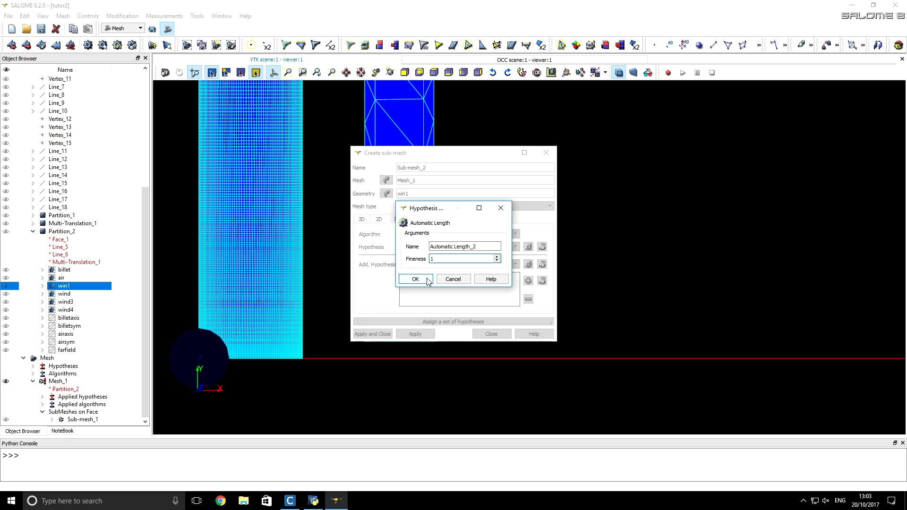
click(416, 279)
click(414, 220)
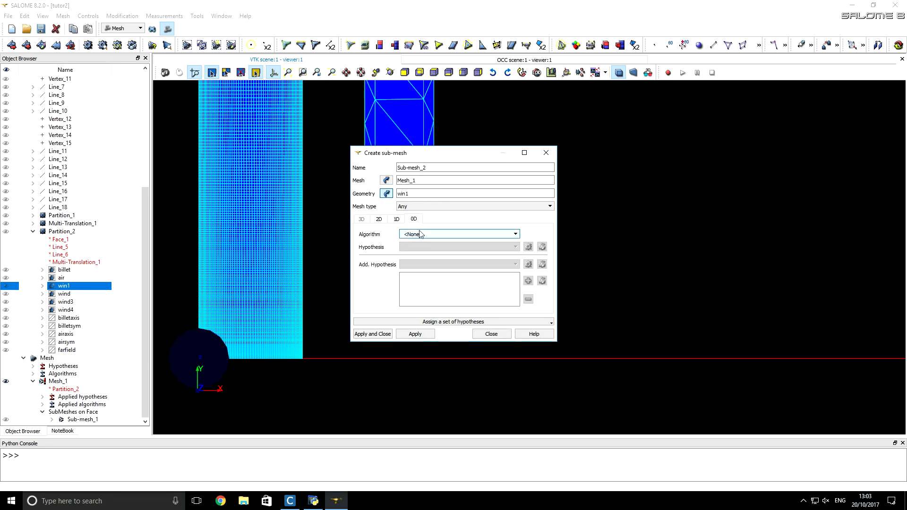
- Give Sub-mesh_2 Segments around Vertex with a 0.25 Length Near Vertex hypothesis, then create it
click(420, 234)
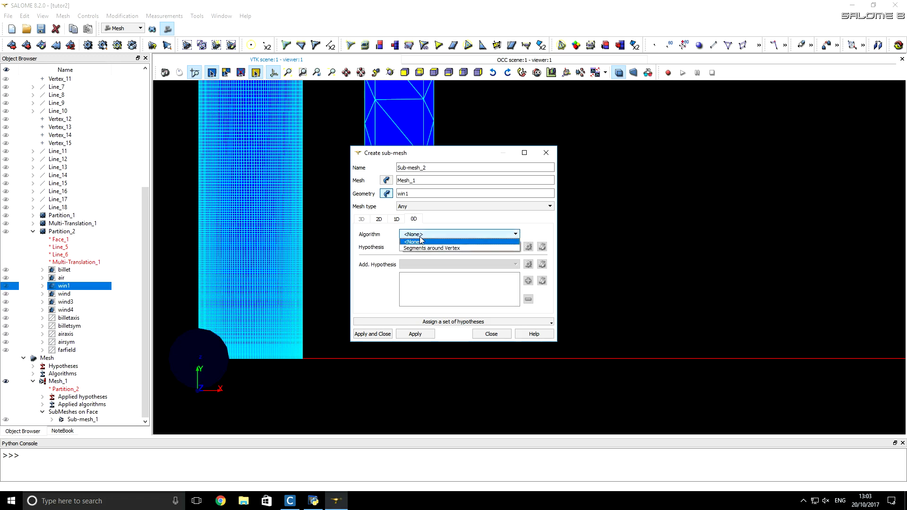
click(423, 248)
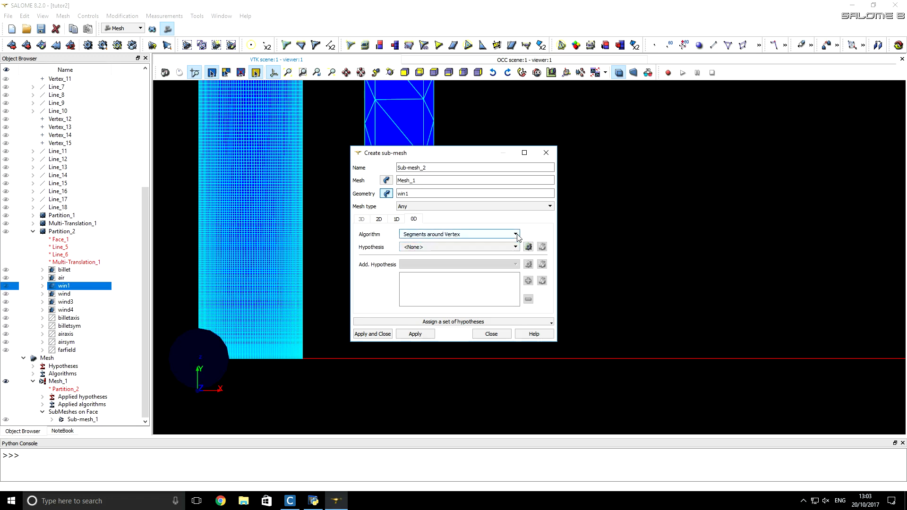
click(527, 247)
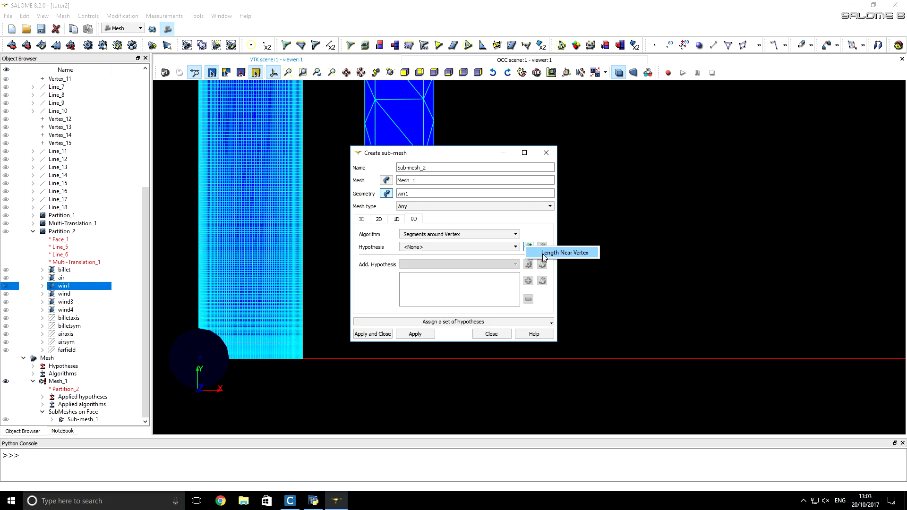
click(543, 254)
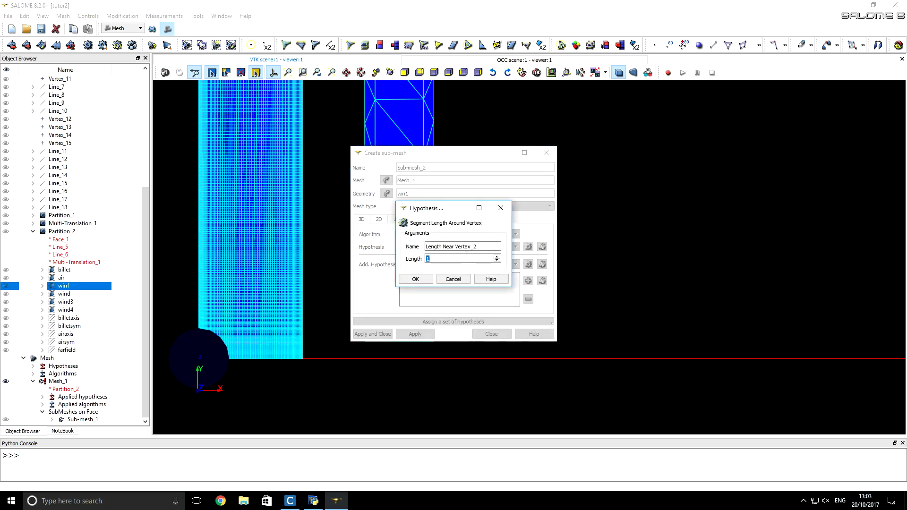
text(0.25)
click(430, 281)
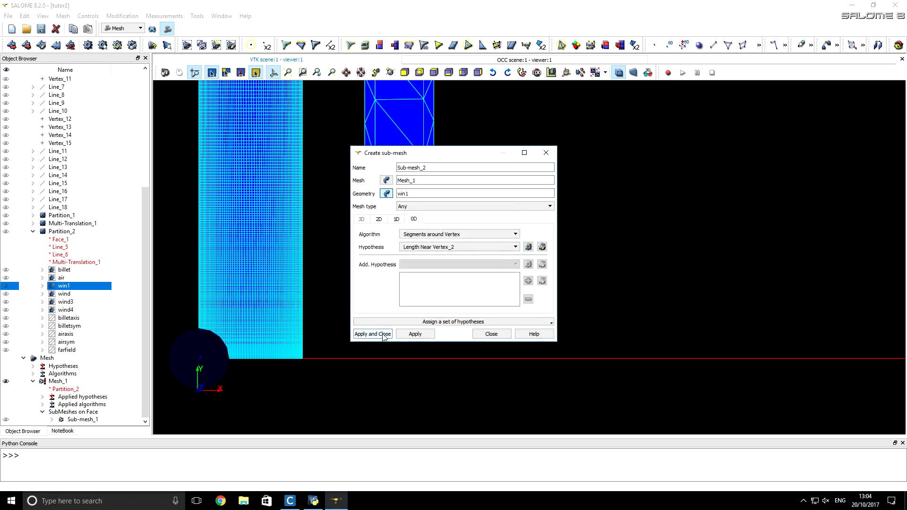
click(381, 334)
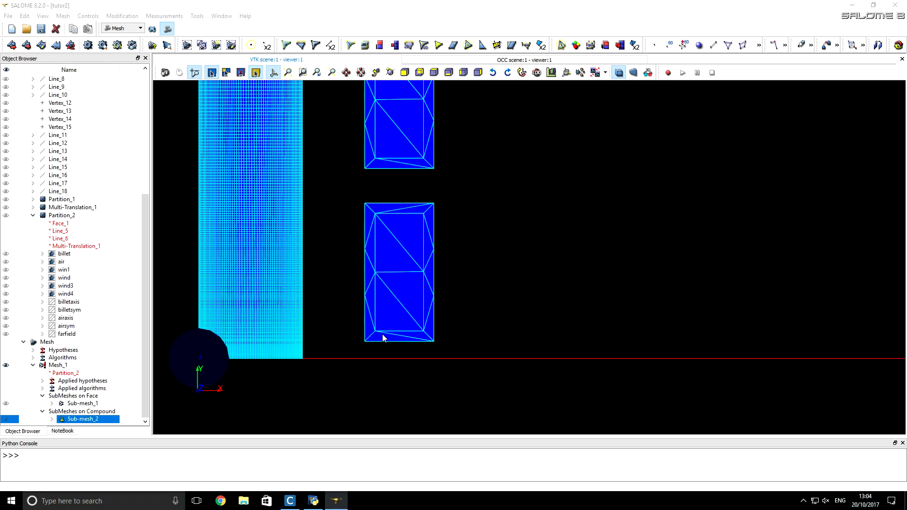
- Compute Sub-mesh_2 and zoom in to inspect the fine quadrangle mesh on win1
right_click(86, 422)
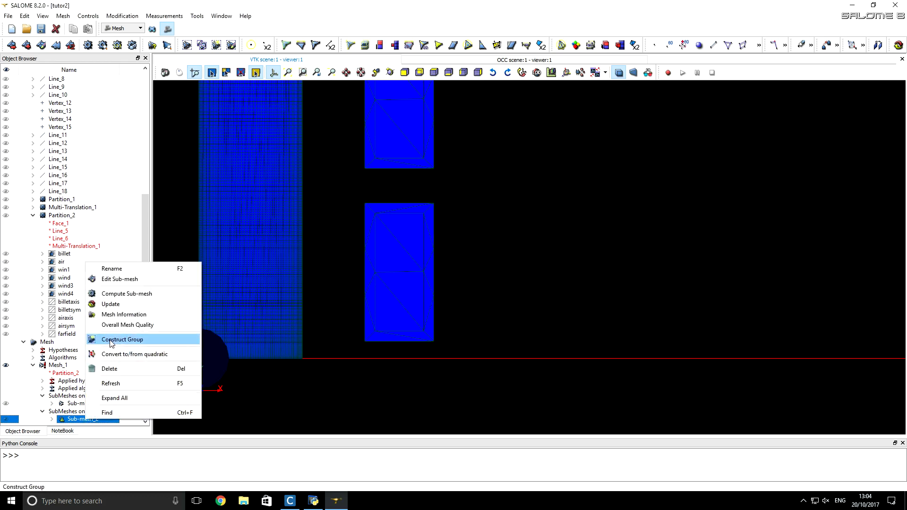
click(116, 296)
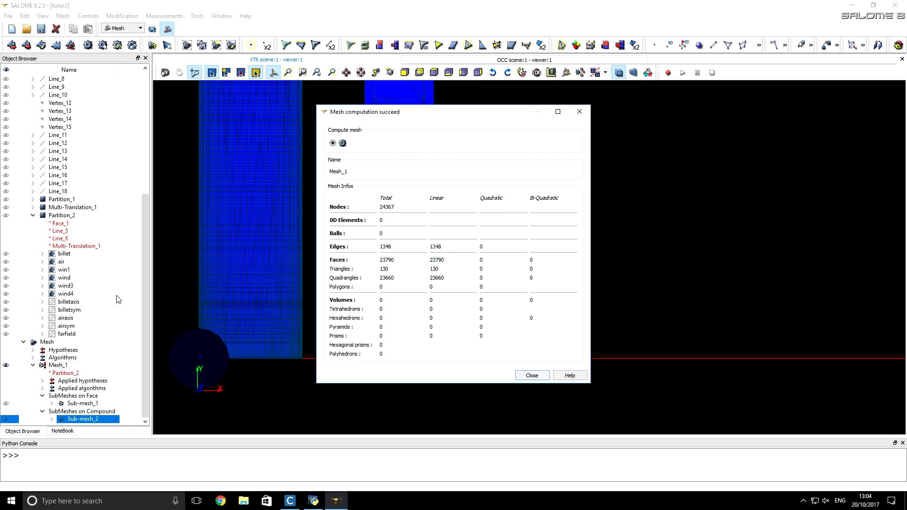
click(532, 376)
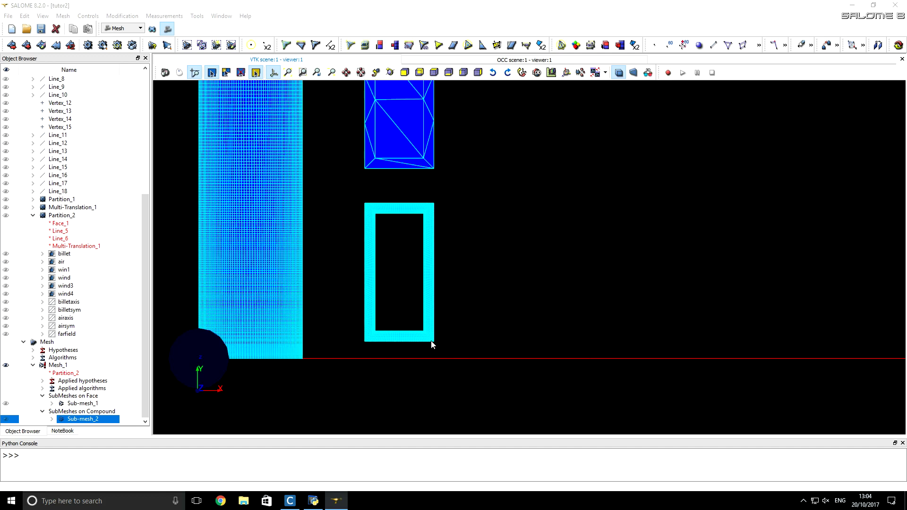
scroll(425, 340, up, 4)
scroll(402, 331, up, 2)
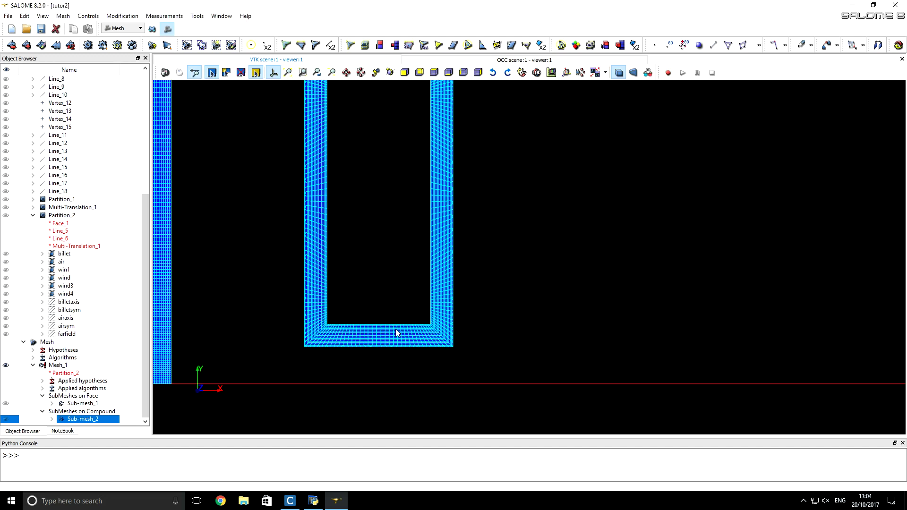
scroll(396, 329, up, 2)
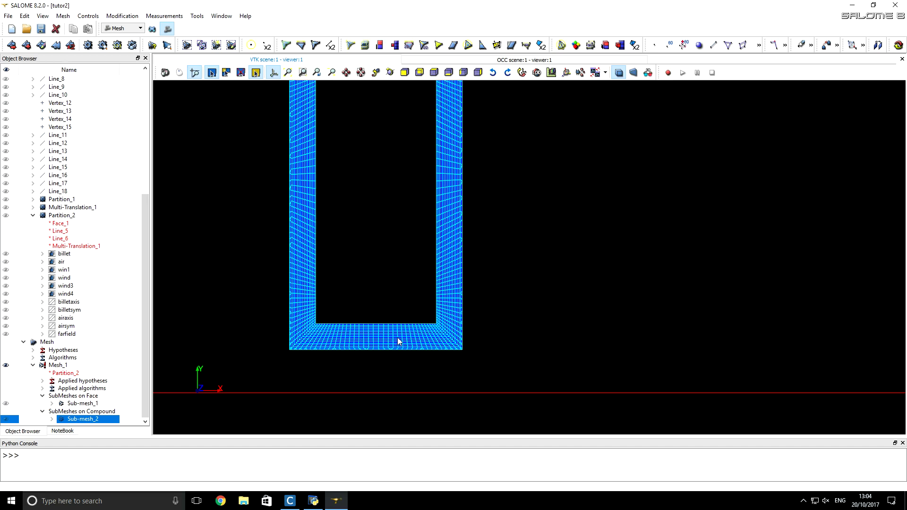
scroll(291, 233, down, 5)
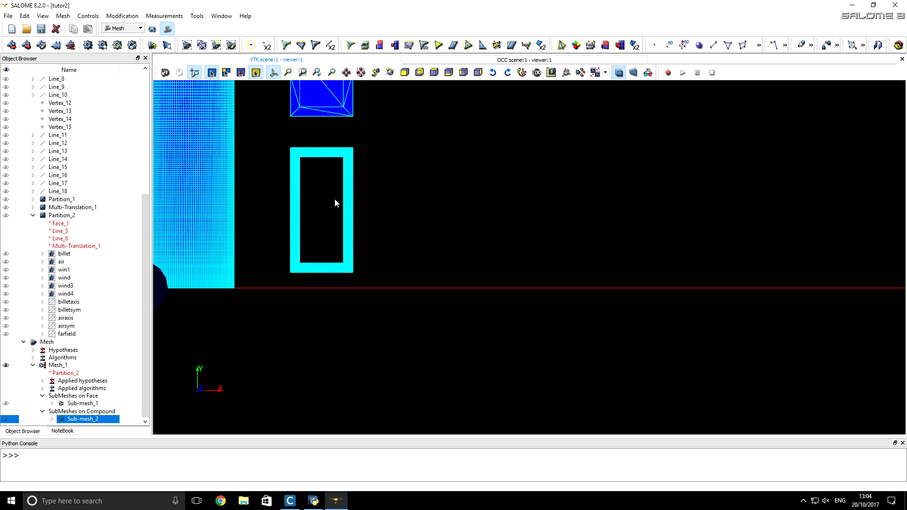
scroll(313, 294, down, 4)
scroll(299, 160, up, 4)
scroll(303, 172, up, 1)
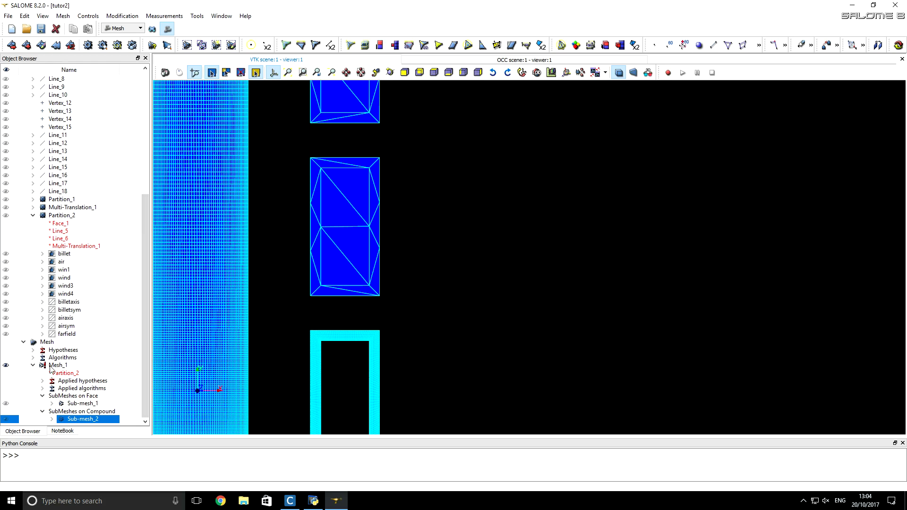
- Start a sub-mesh on Mesh_1 for the wind face using the Projection 1D-2D algorithm
click(52, 367)
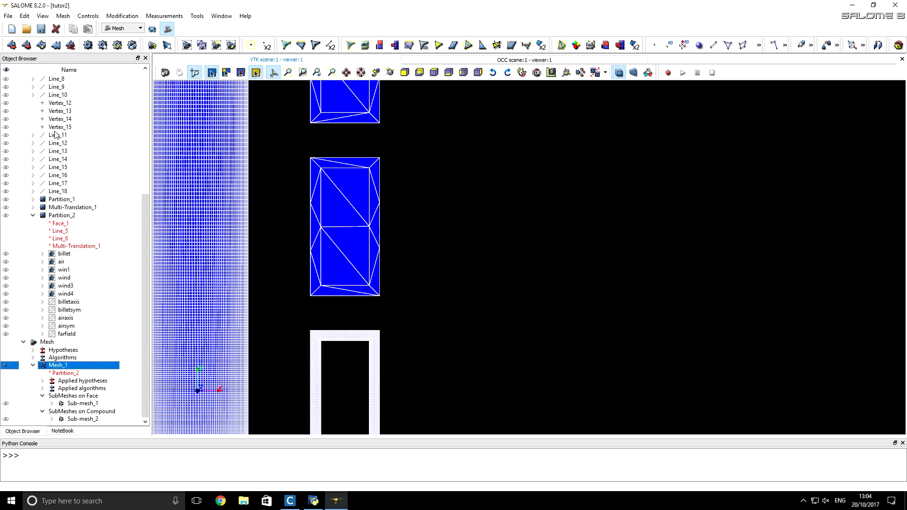
click(27, 45)
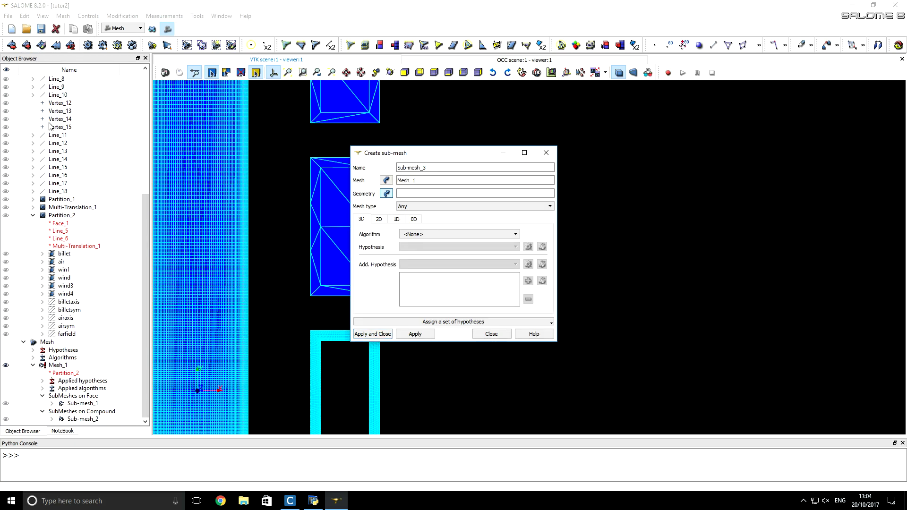
click(65, 278)
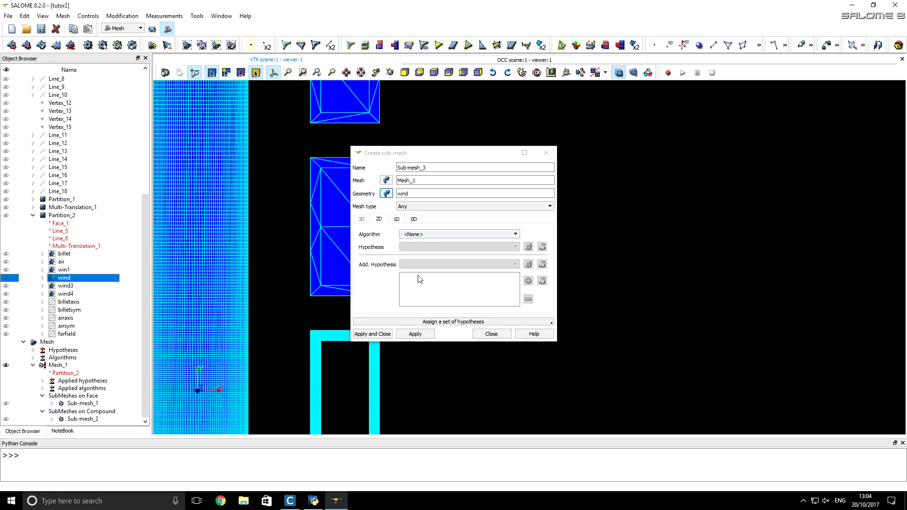
click(427, 236)
click(426, 235)
scroll(432, 264, down, 2)
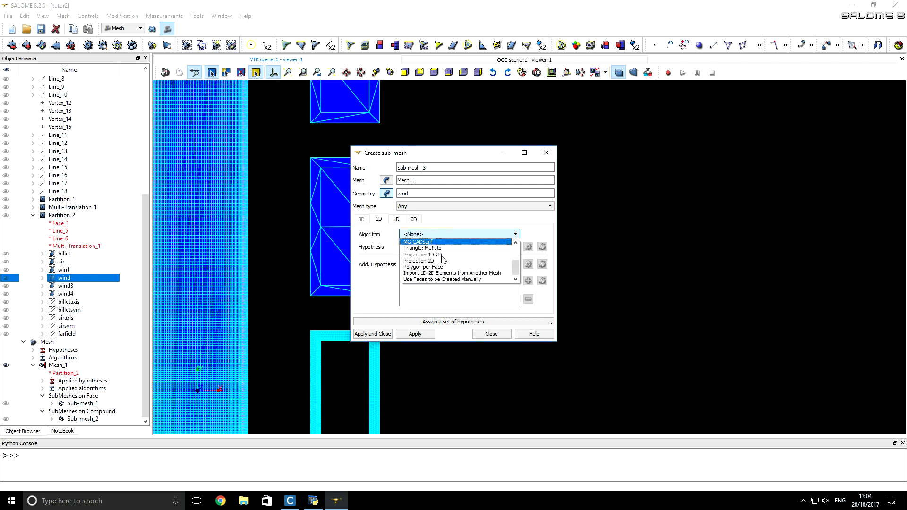
scroll(432, 265, up, 2)
scroll(433, 273, down, 1)
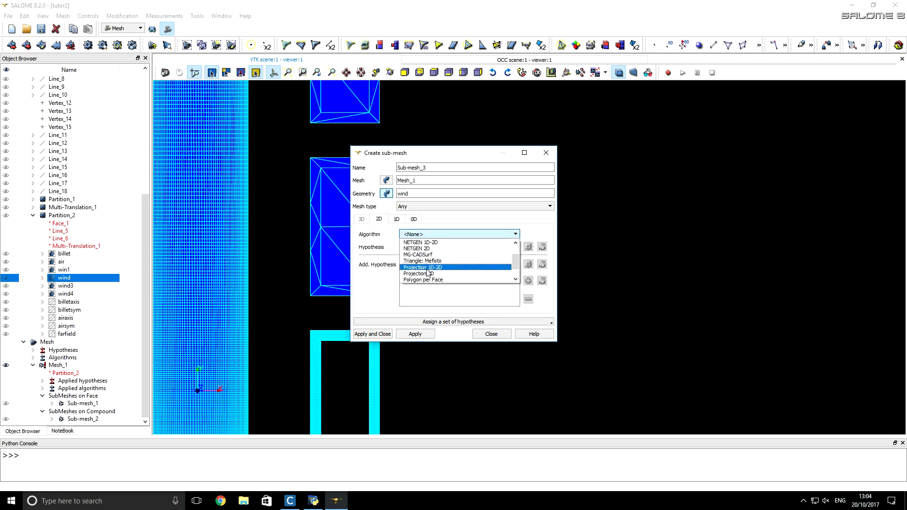
click(448, 272)
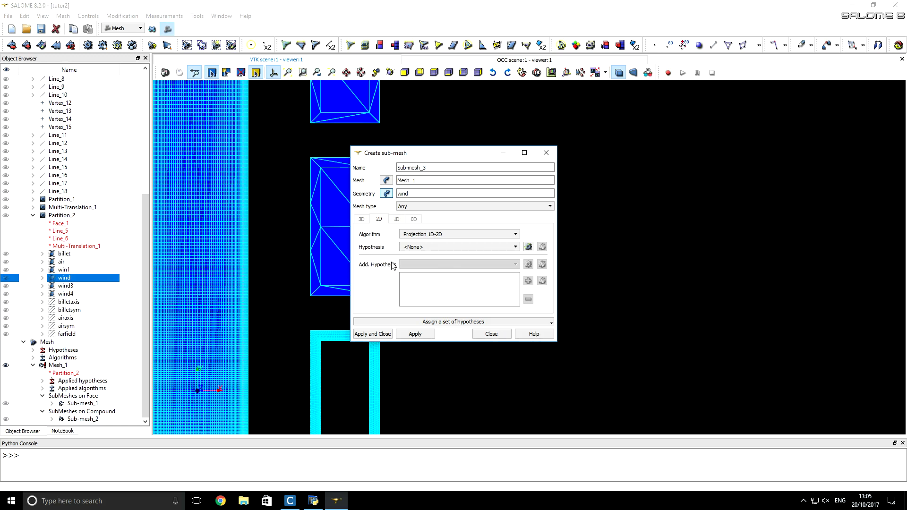
- Add a Source Face hypothesis with win1 as source and create Sub-mesh_3
click(528, 246)
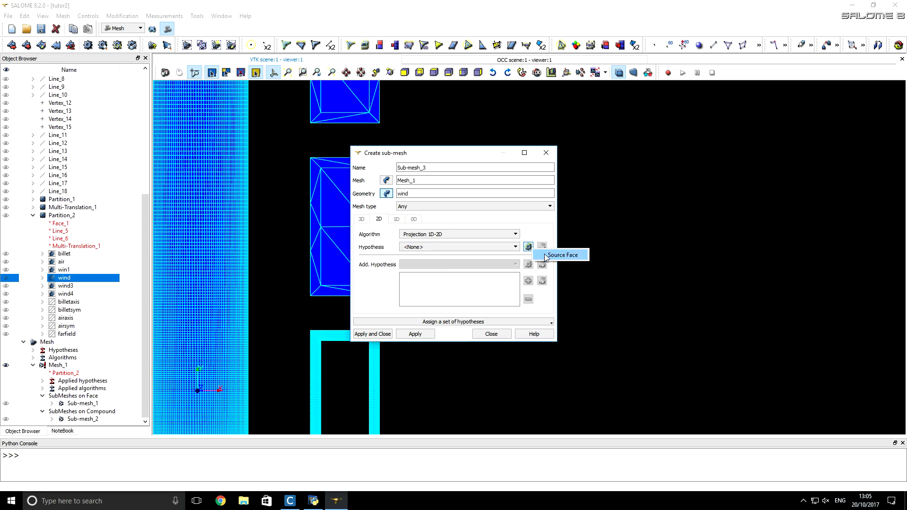
click(548, 255)
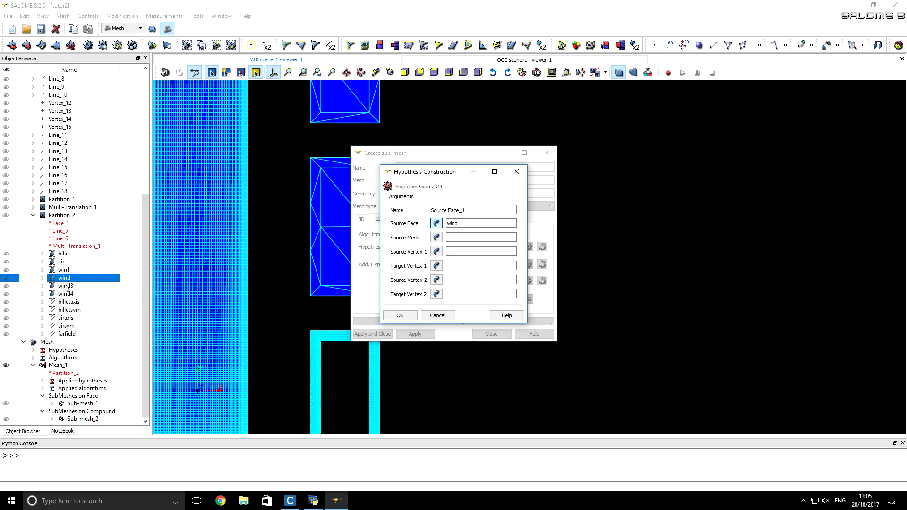
click(65, 270)
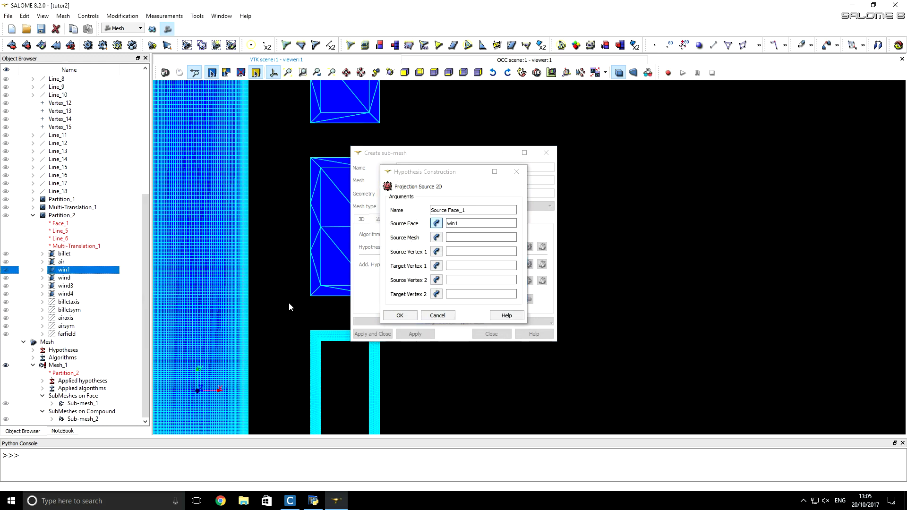
click(400, 316)
click(384, 336)
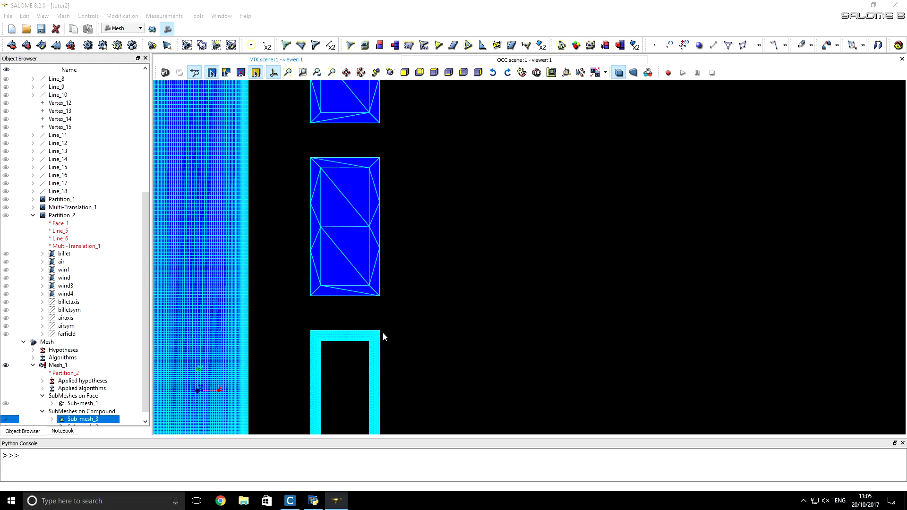
- Compute Sub-mesh_3 so wind gets the mesh projected from win1
scroll(75, 416, down, 1)
right_click(83, 412)
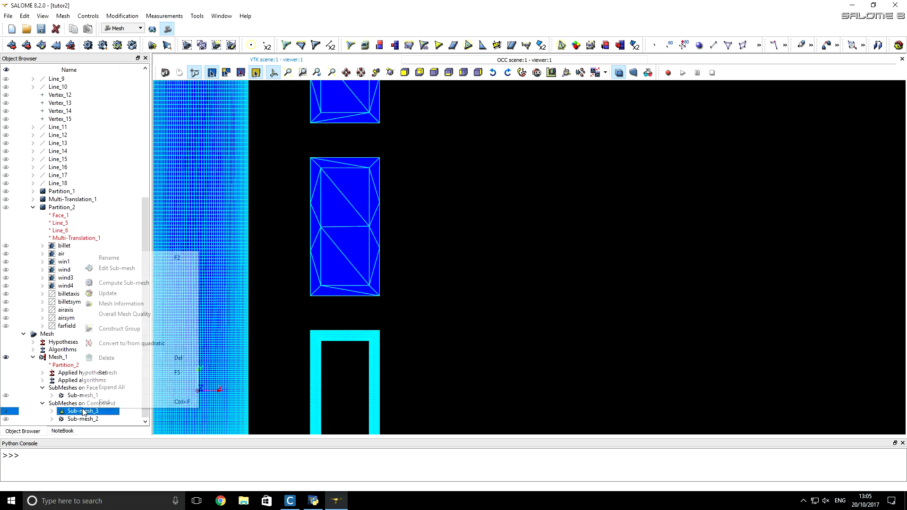
click(120, 283)
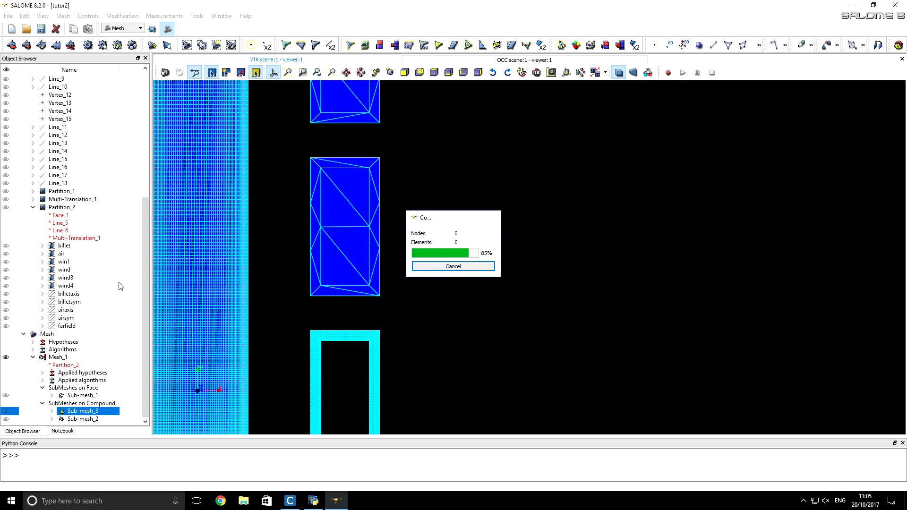
click(531, 375)
- Select Mesh_1 and begin creating another sub-mesh, Sub-mesh_4
click(374, 309)
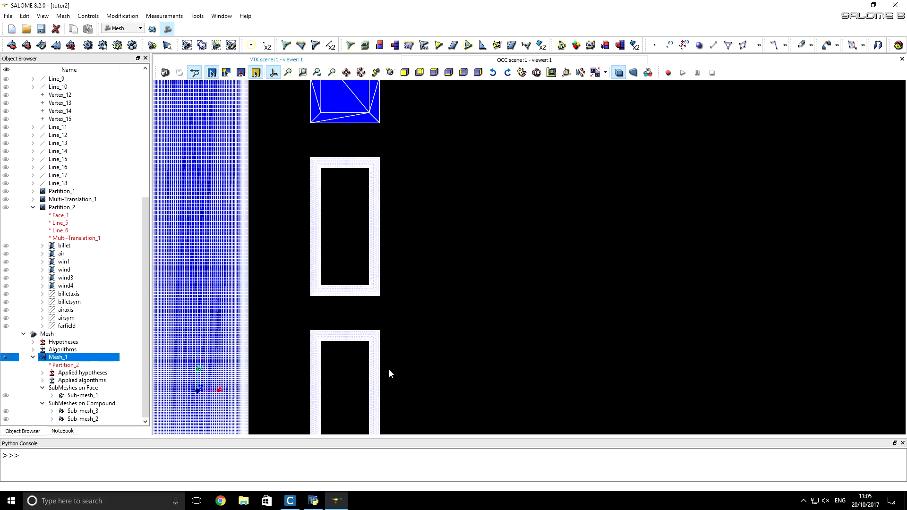
scroll(382, 353, down, 5)
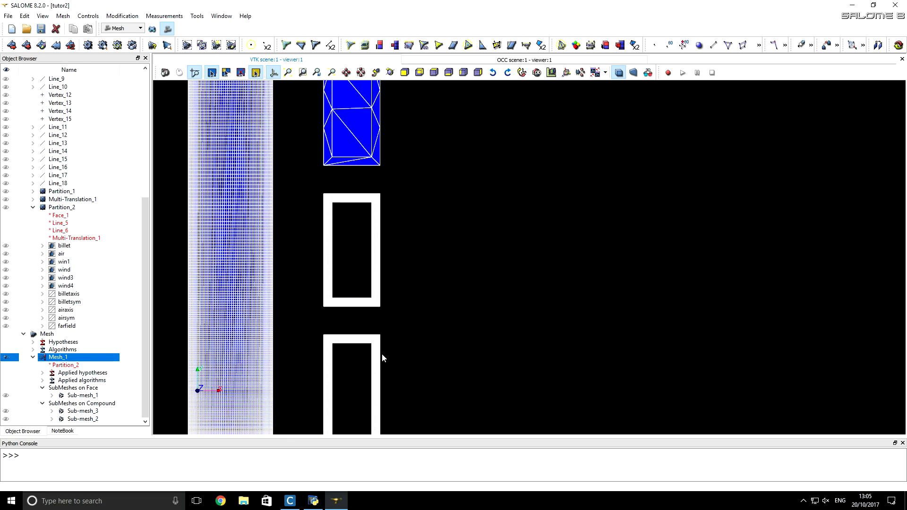
scroll(387, 195, up, 3)
scroll(387, 195, up, 1)
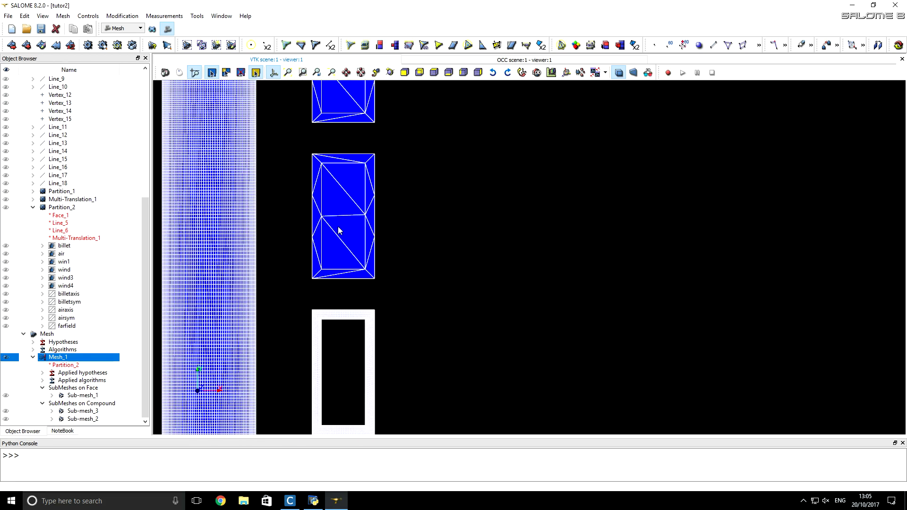
click(26, 44)
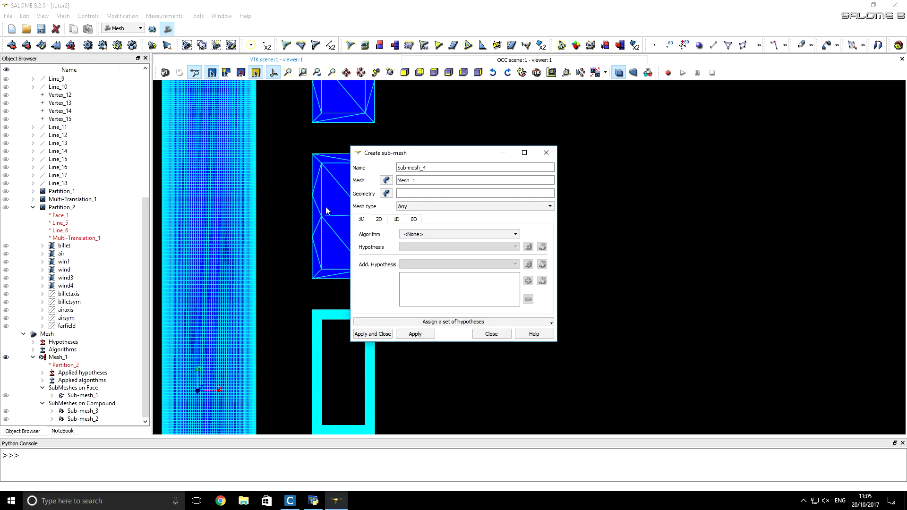
- Create the wind3 sub-mesh with Projection 1D-2D and Source Face_2 projecting from wind
click(70, 279)
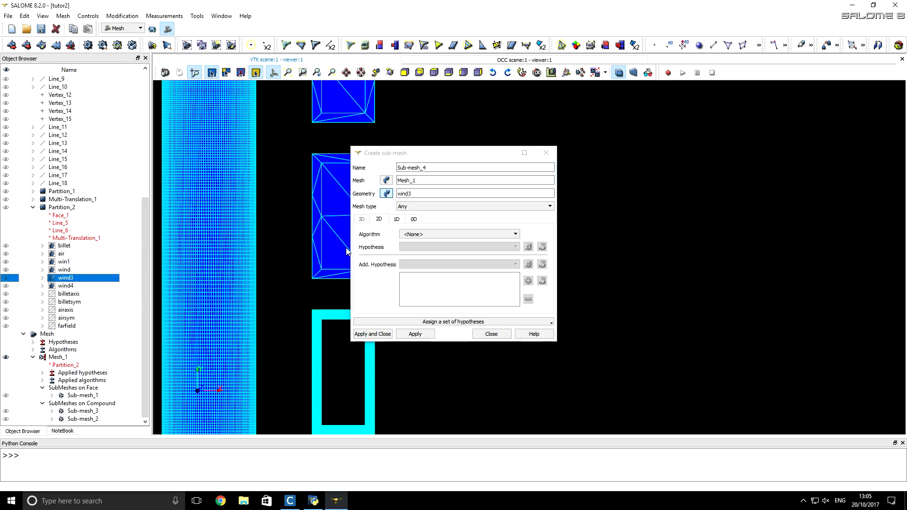
click(417, 235)
scroll(428, 256, down, 1)
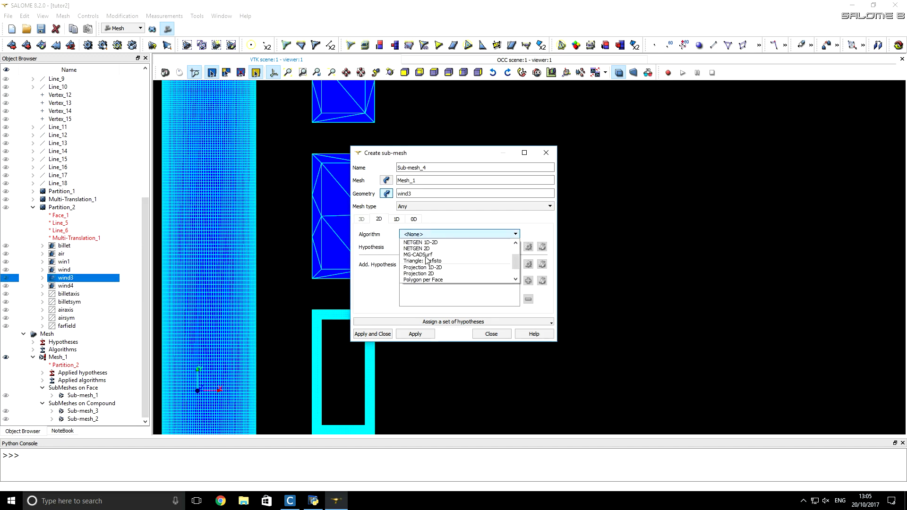
click(423, 267)
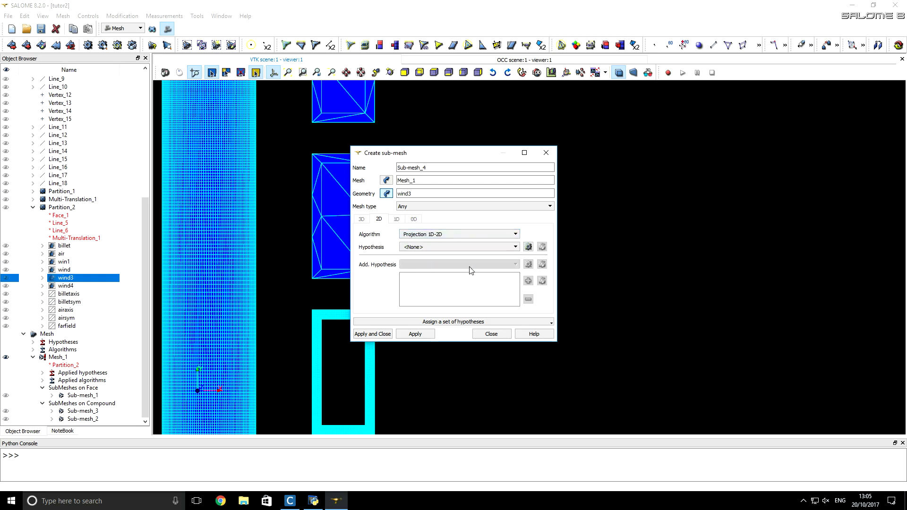
click(529, 247)
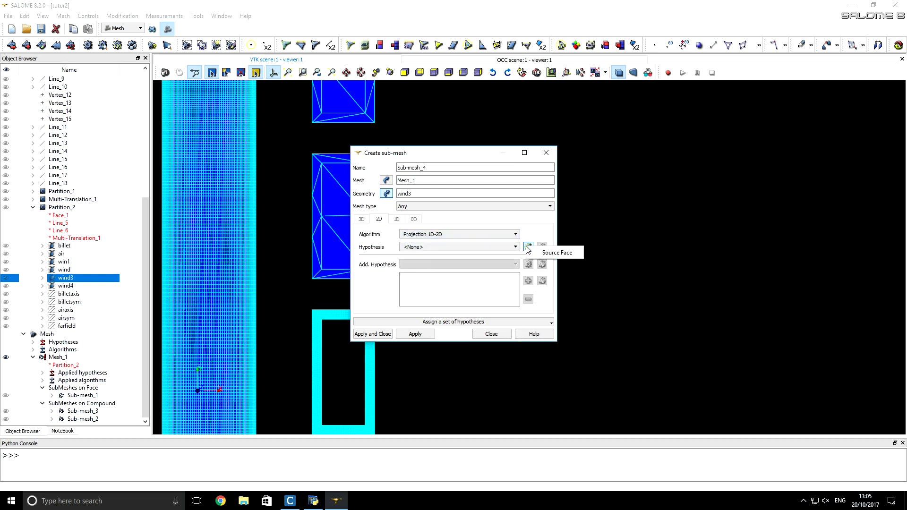
click(552, 253)
click(435, 224)
click(69, 272)
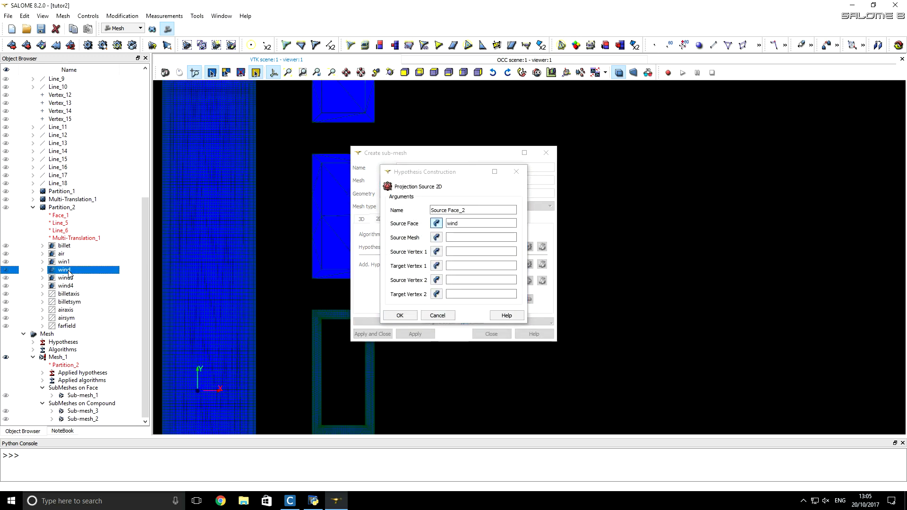
click(399, 315)
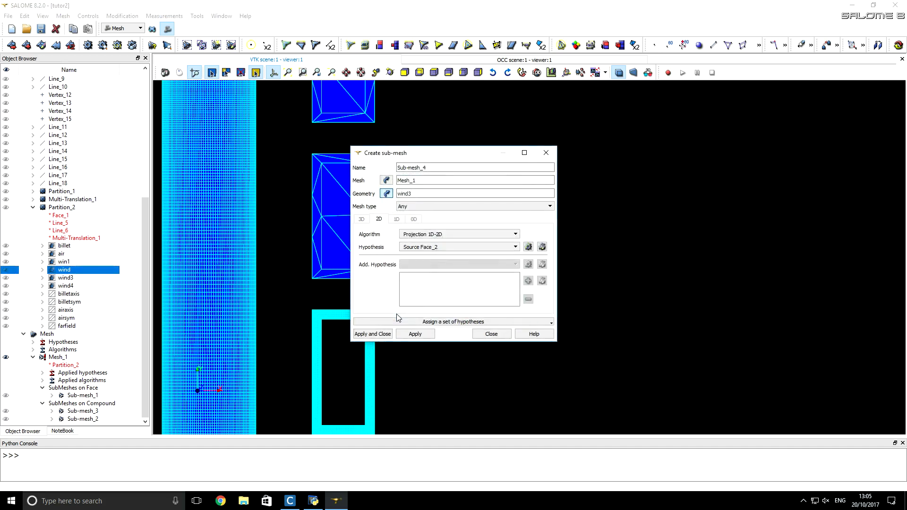
click(414, 334)
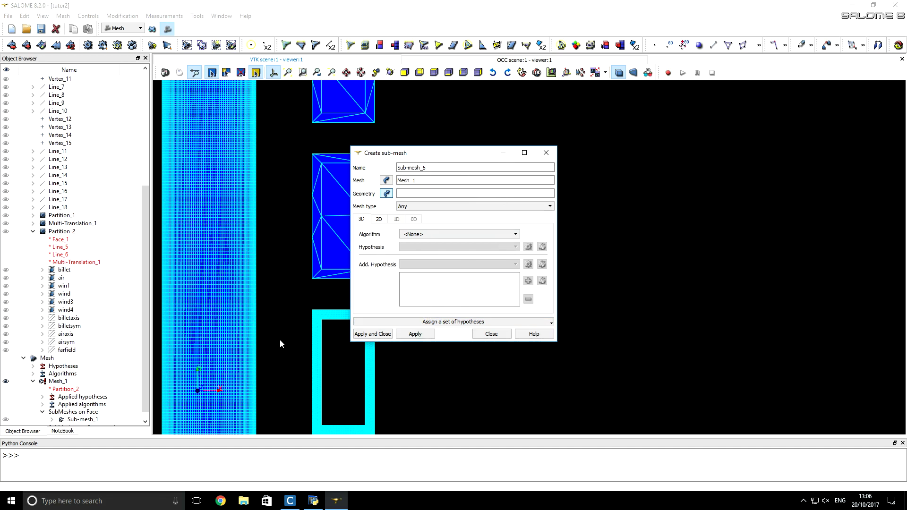
- Create Sub-mesh_5 on wind4 with the same projection settings
click(64, 311)
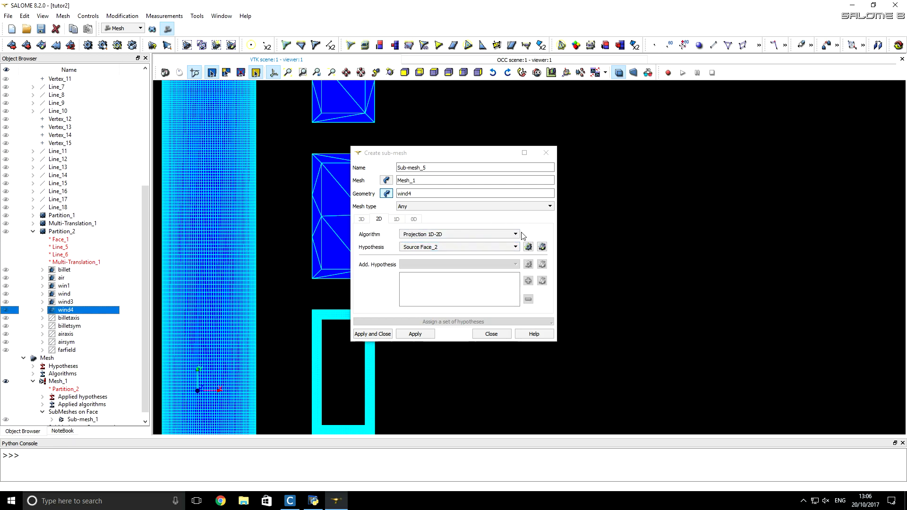
click(383, 335)
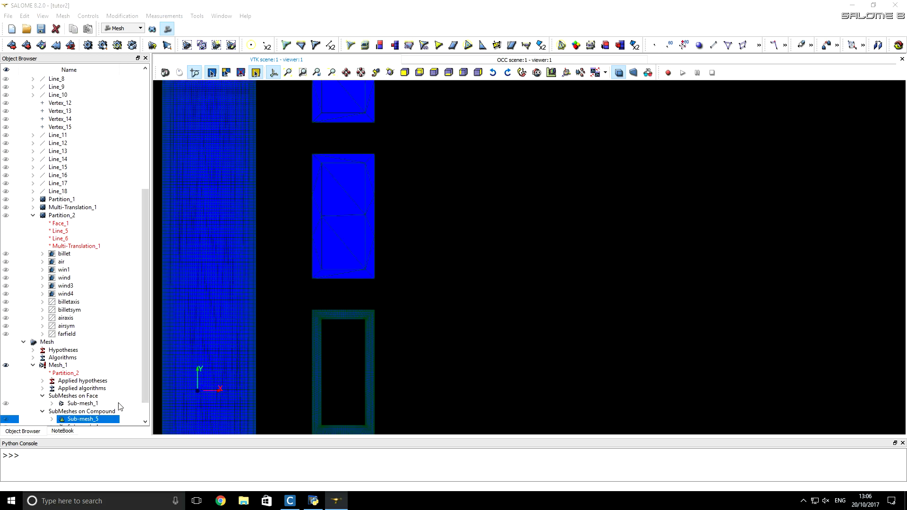
scroll(118, 405, down, 1)
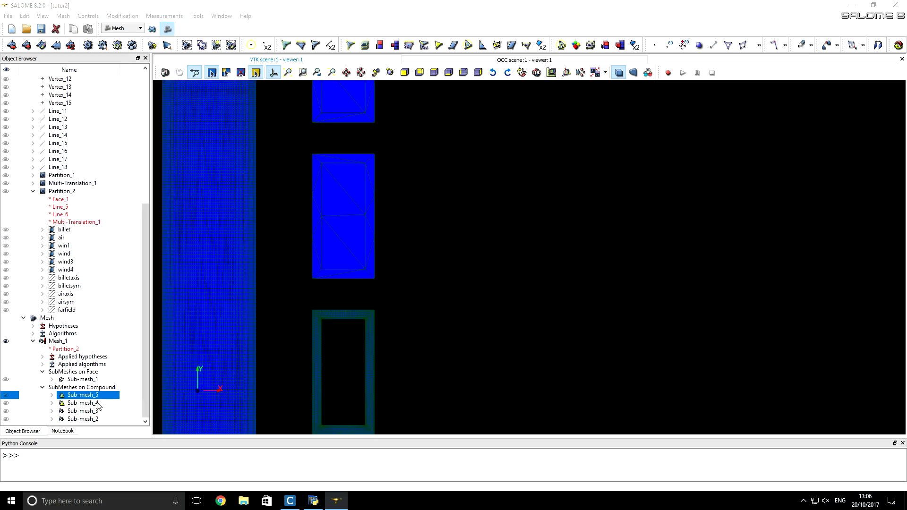
- Compute Mesh_1, producing 43578 nodes and 53307 faces
click(53, 341)
right_click(53, 341)
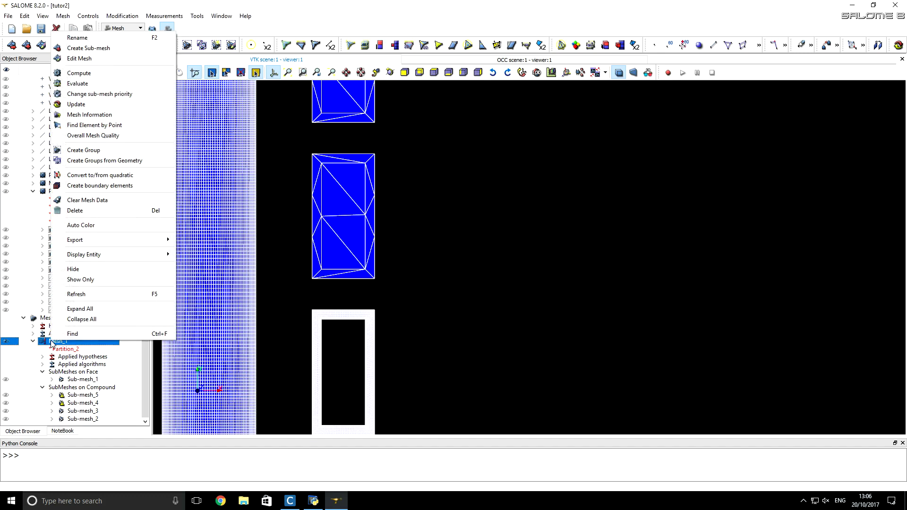
click(80, 73)
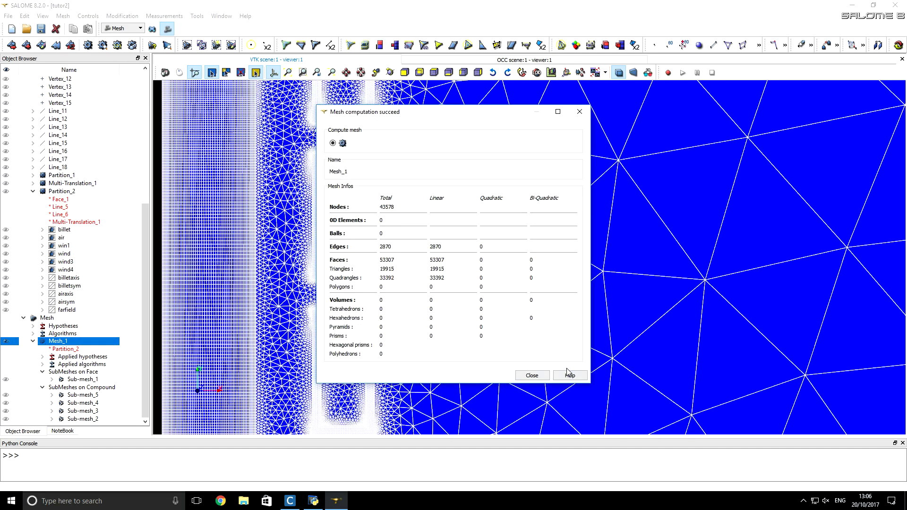
click(532, 376)
- Zoom around the mesh to inspect dense winding triangles and coarse air triangles
scroll(419, 381, up, 5)
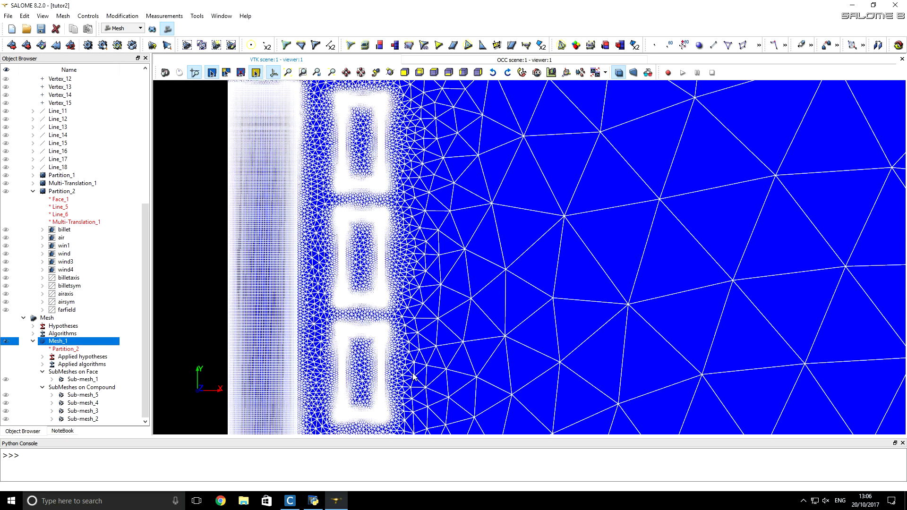
scroll(415, 377, down, 2)
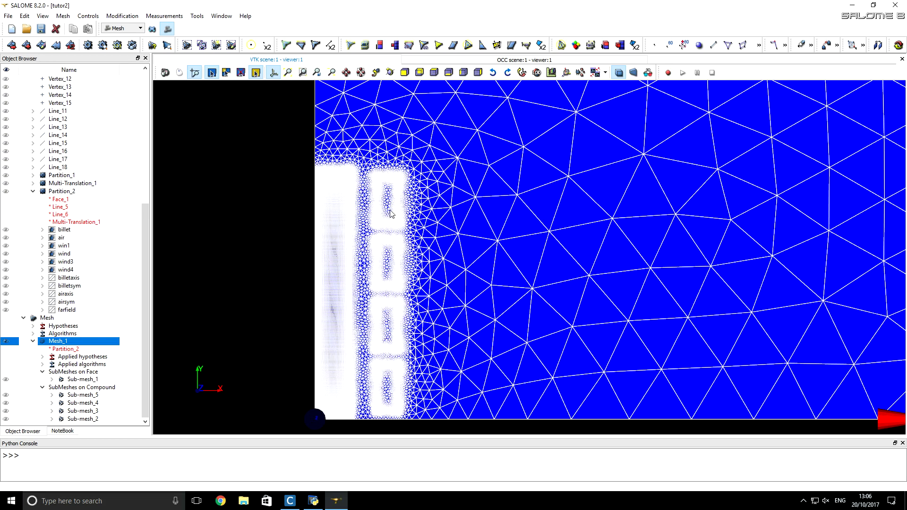
scroll(393, 382, up, 4)
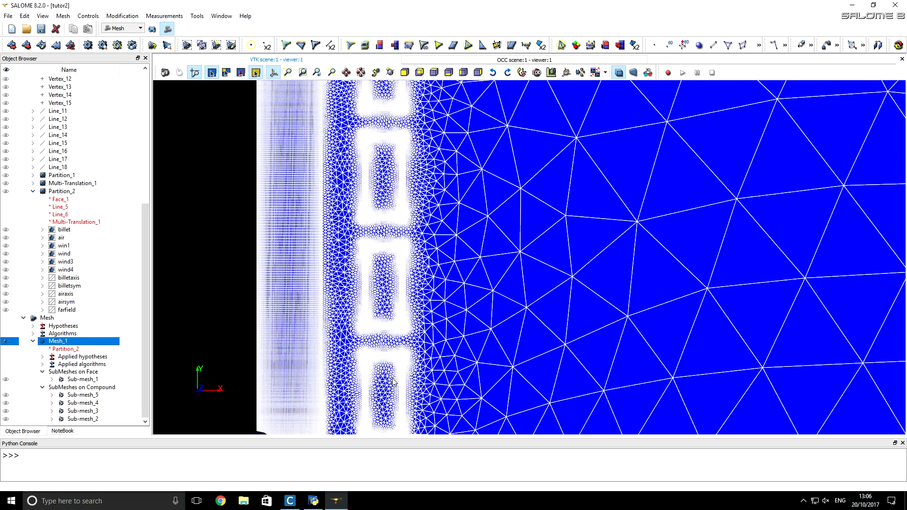
scroll(393, 381, down, 2)
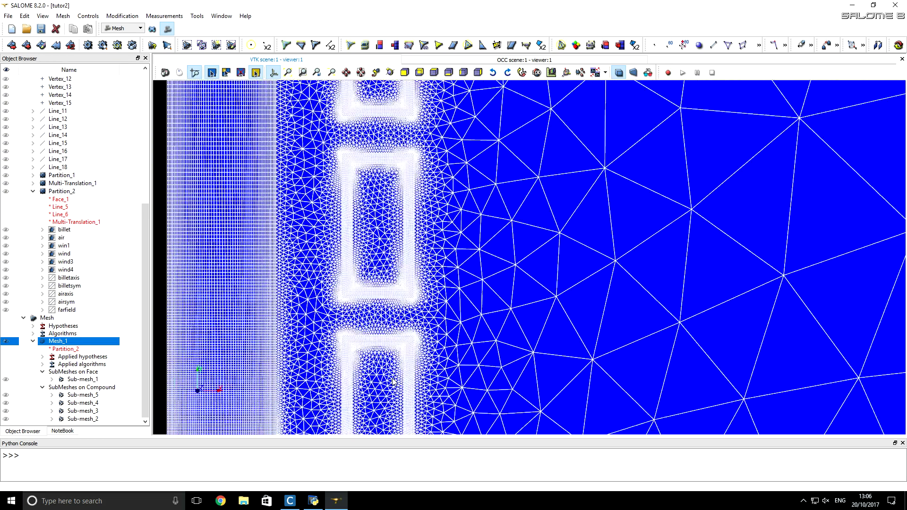
scroll(275, 361, down, 4)
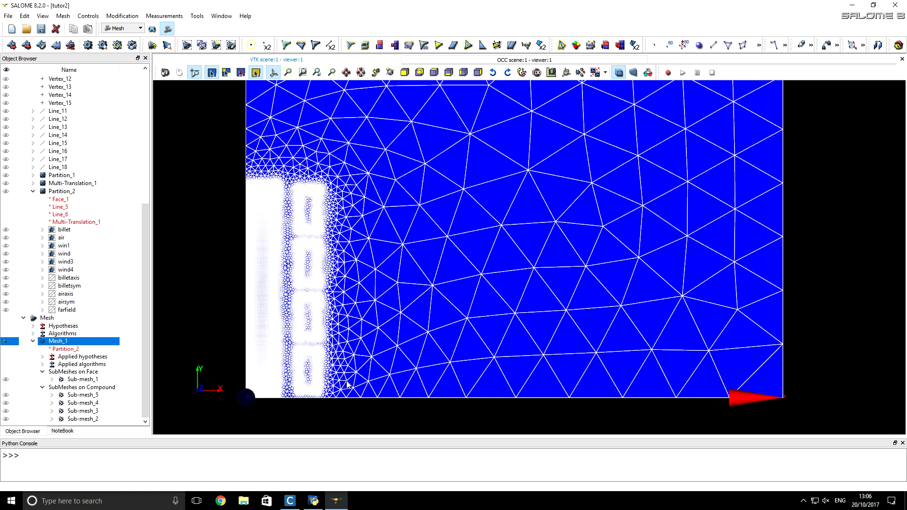
scroll(348, 239, down, 6)
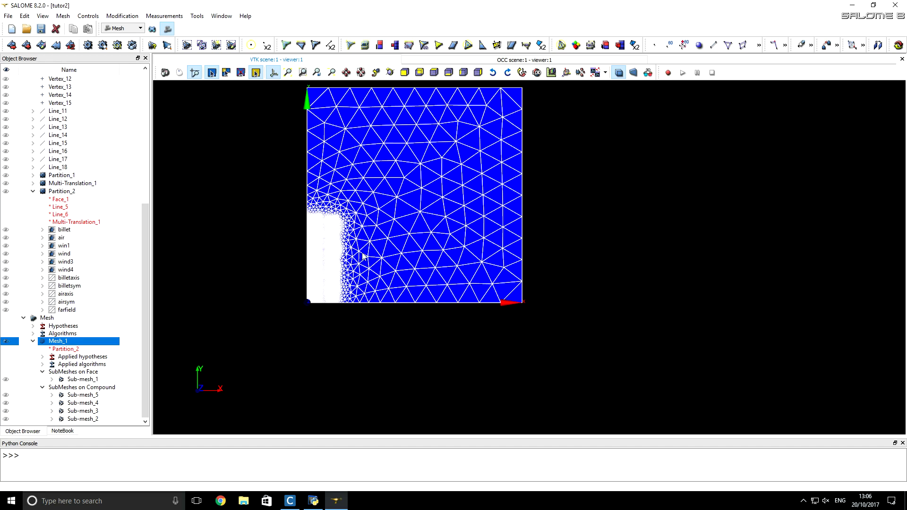
scroll(318, 245, up, 4)
scroll(310, 267, up, 1)
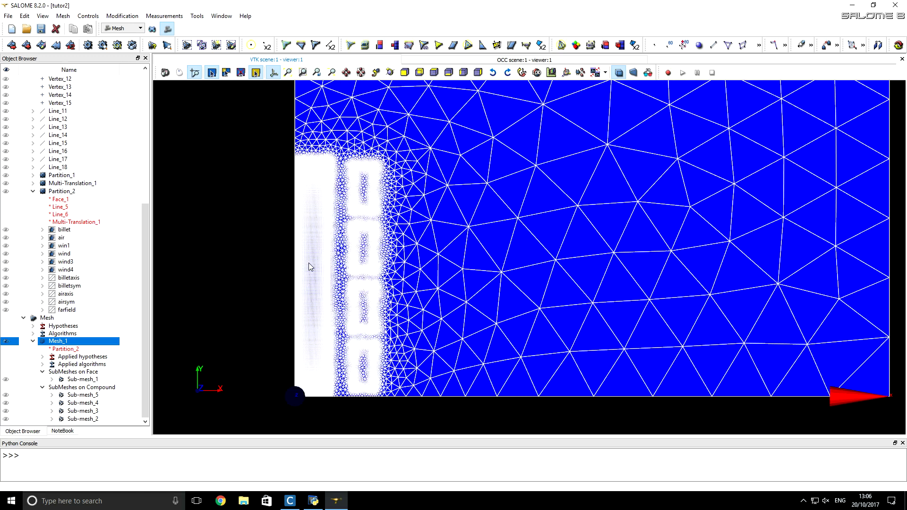
scroll(306, 303, up, 3)
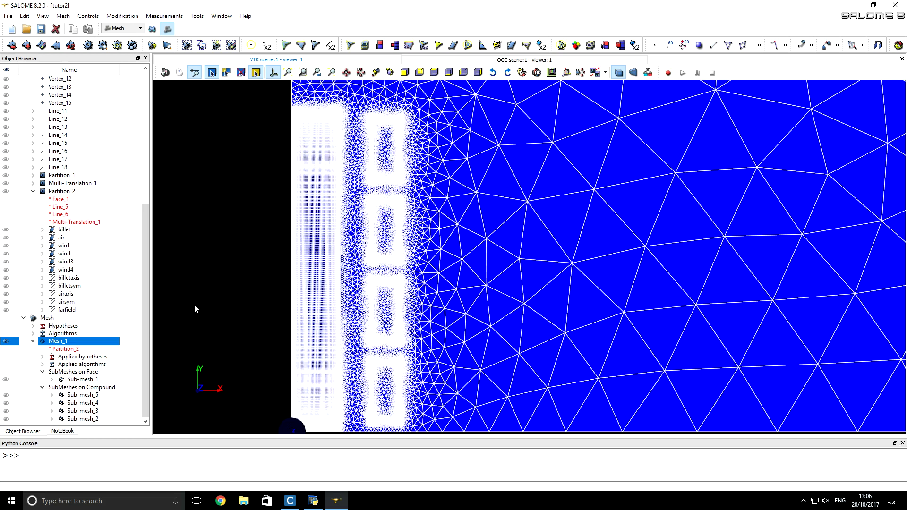
- Create mesh groups from all geometry groups, billet through farfield
click(63, 16)
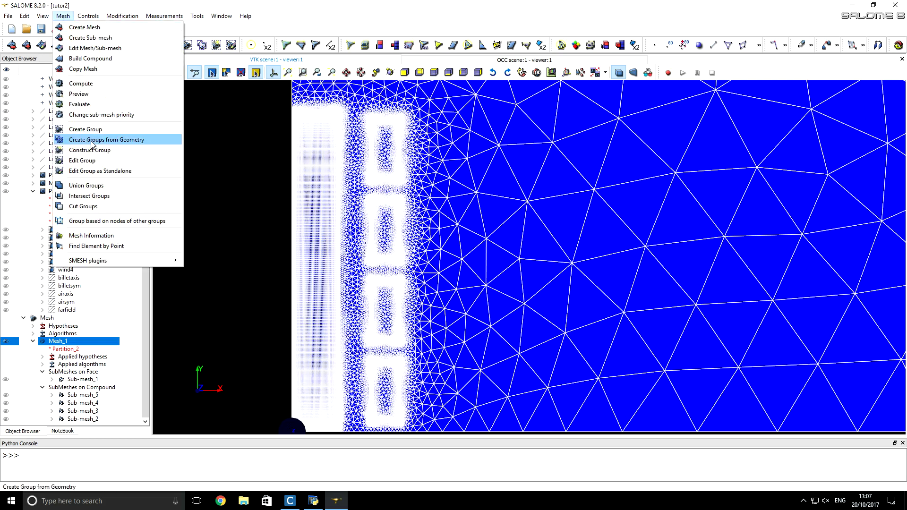
click(107, 141)
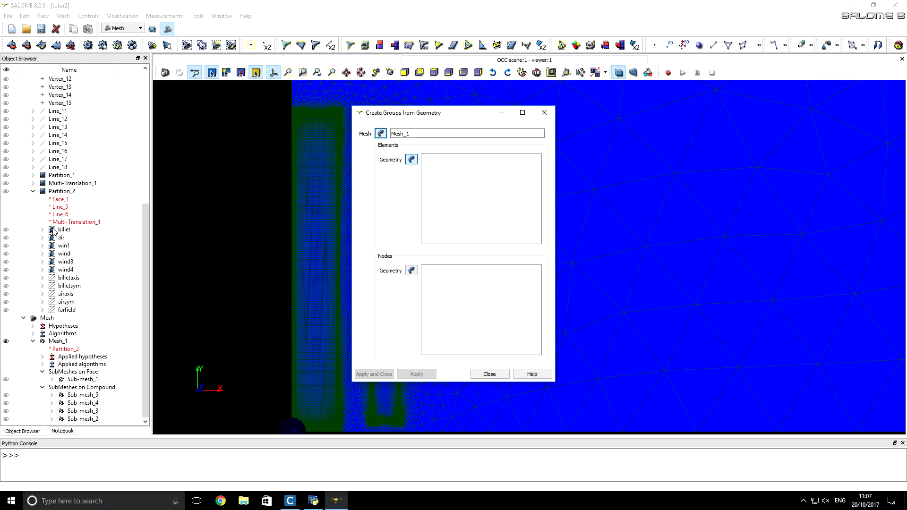
drag(53, 231, 63, 312)
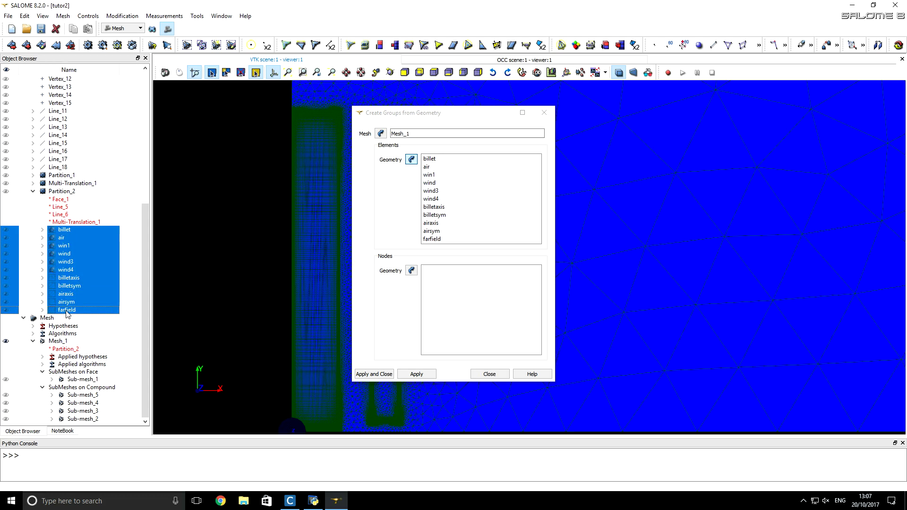
click(373, 374)
- Scroll the Object Browser and select Mesh_1
scroll(262, 361, down, 2)
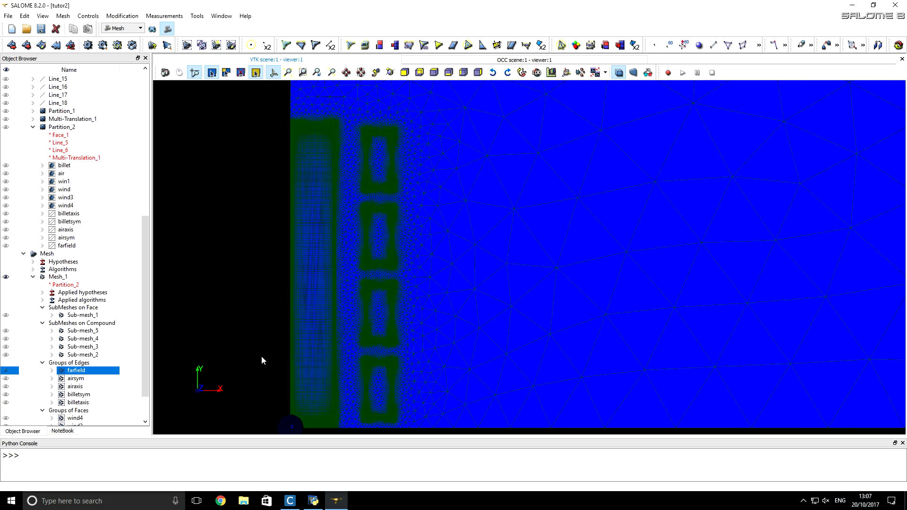
drag(144, 378, 145, 412)
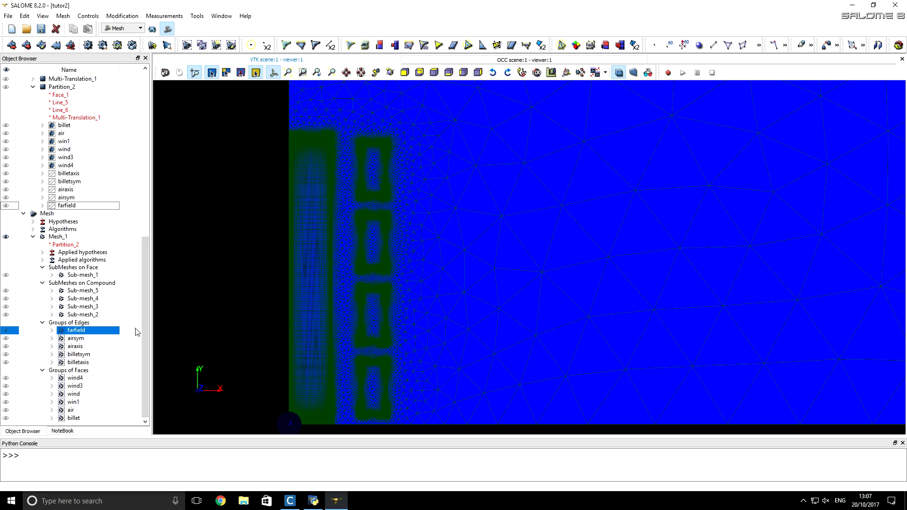
click(57, 238)
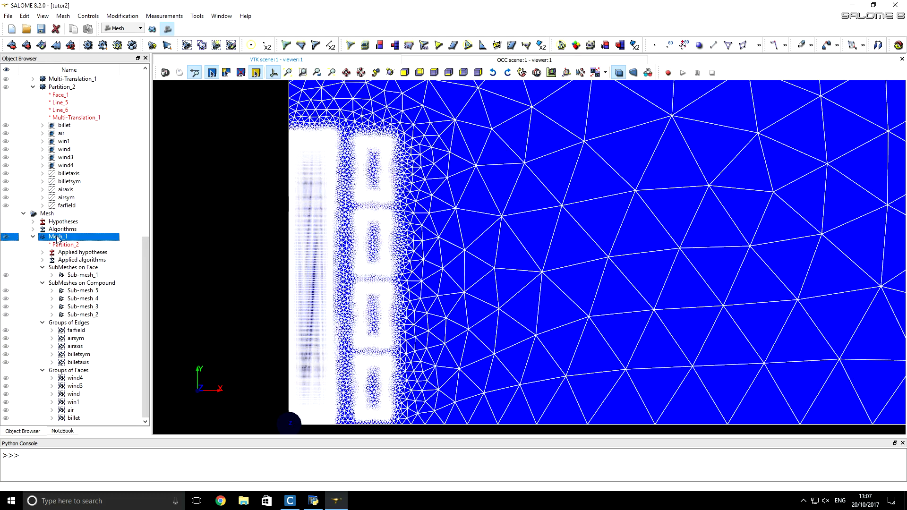
- Export Mesh_1 with the Mesh To CENOS plugin and acknowledge the saved-successfully message
click(197, 17)
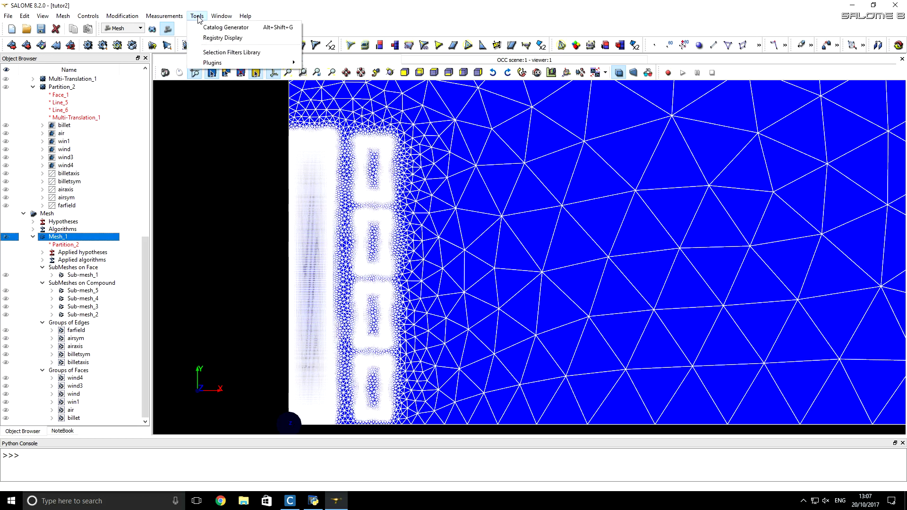
mouse_move(232, 68)
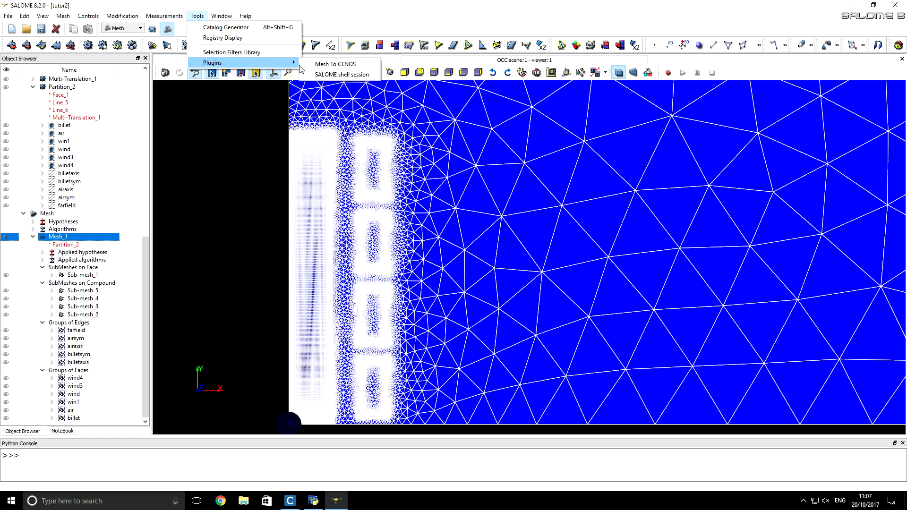
click(330, 66)
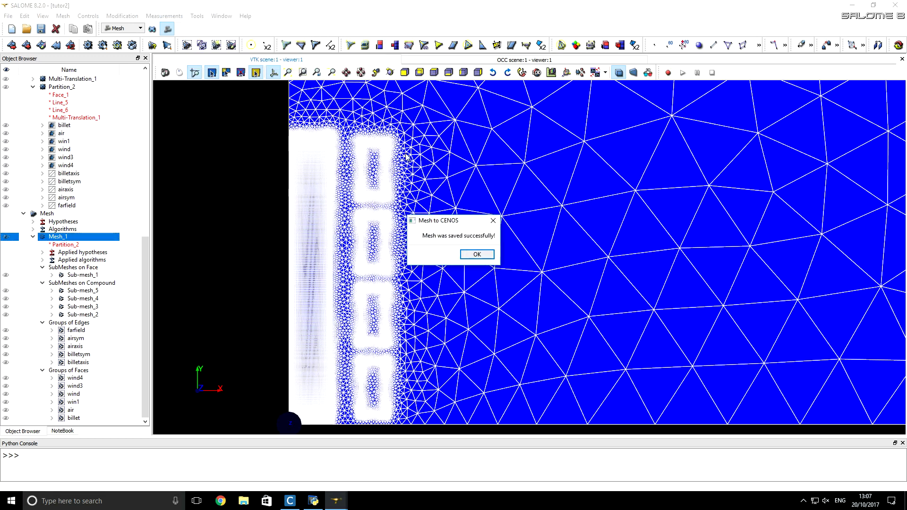
click(475, 255)
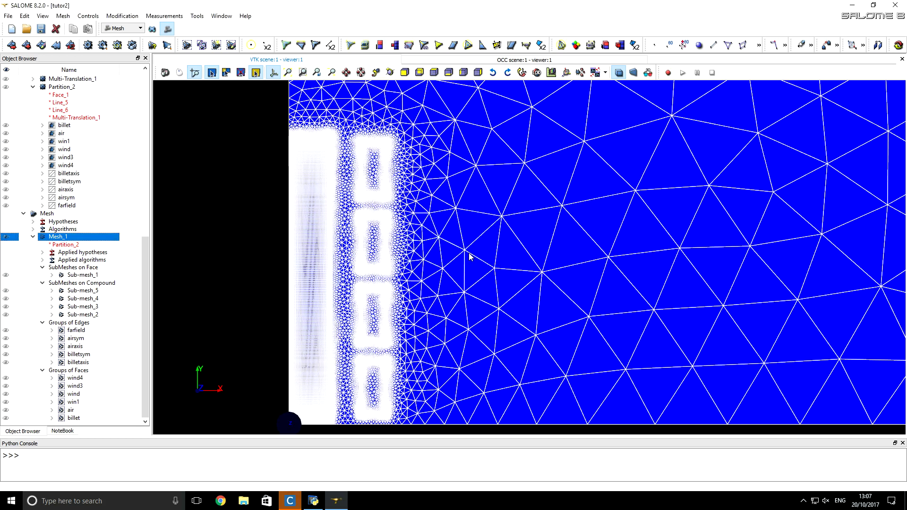